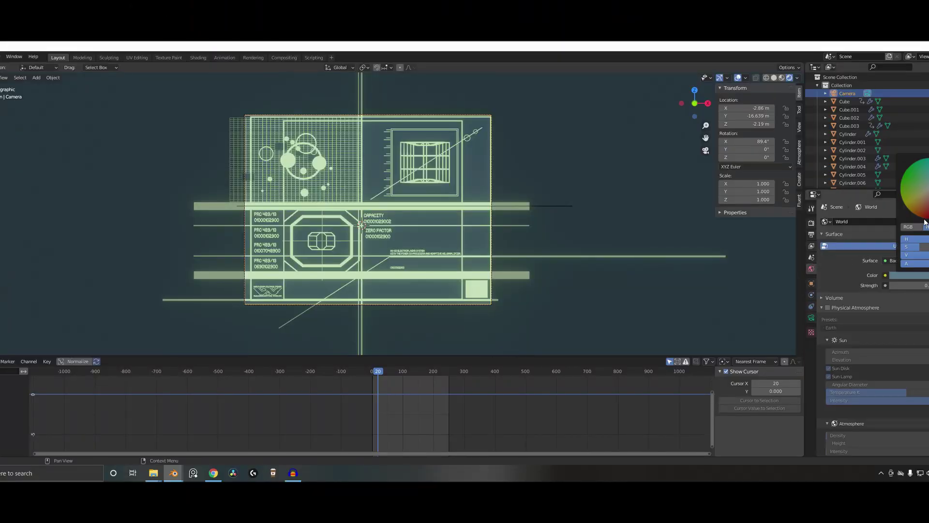
# - Change the world background color from teal to a dark red
pyautogui.moveTo(925, 209); pyautogui.dragTo(924, 199)
pyautogui.scroll(2, 480, 252)
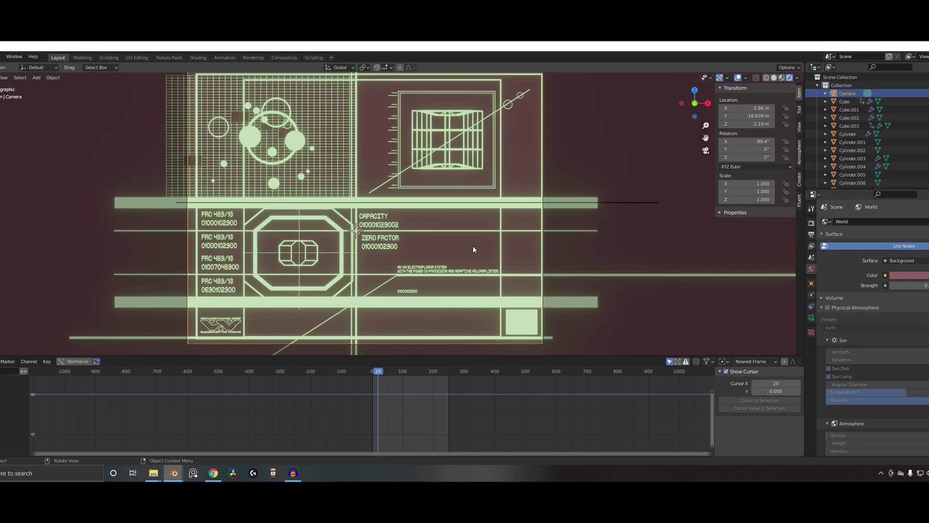
pyautogui.scroll(-1, 400, 245)
pyautogui.scroll(2, 377, 236)
pyautogui.scroll(-1, 376, 236)
# - Move the camera along X to 12.01 m so it frames the empty area beside the first panel
pyautogui.moveTo(376, 236); pyautogui.dragTo(339, 236, button='middle')
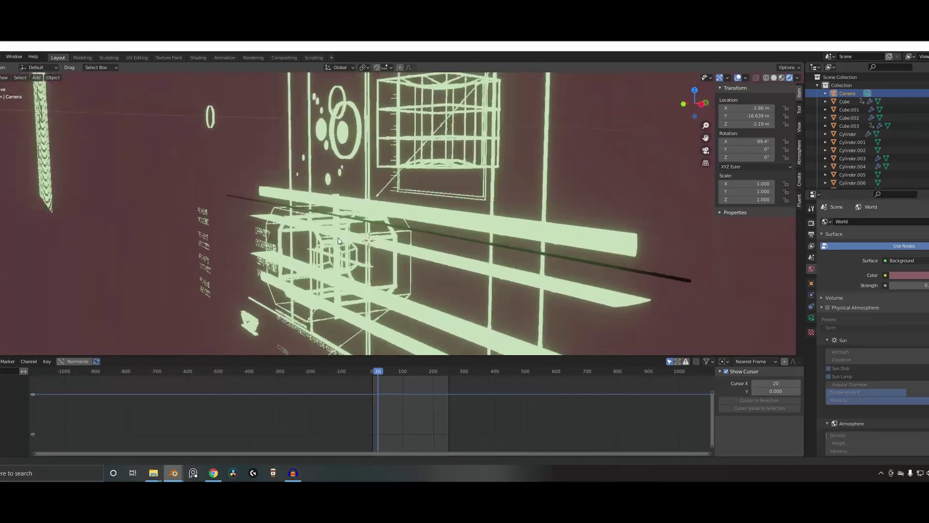
pyautogui.press('KP_0')
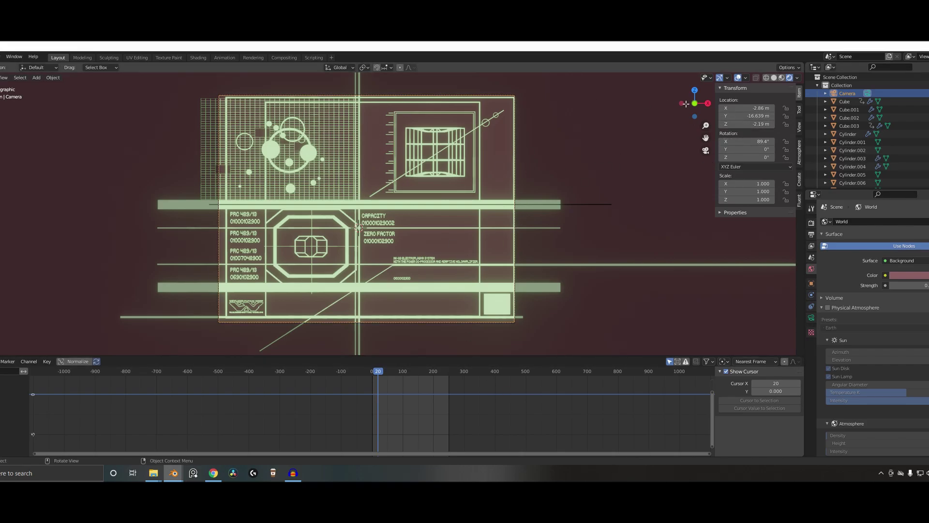
pyautogui.moveTo(590, 160)
pyautogui.mouseDown(button='middle')
pyautogui.moveTo(589, 183)
pyautogui.moveTo(575, 168)
pyautogui.mouseUp(button='middle')
pyautogui.press('KP_0')
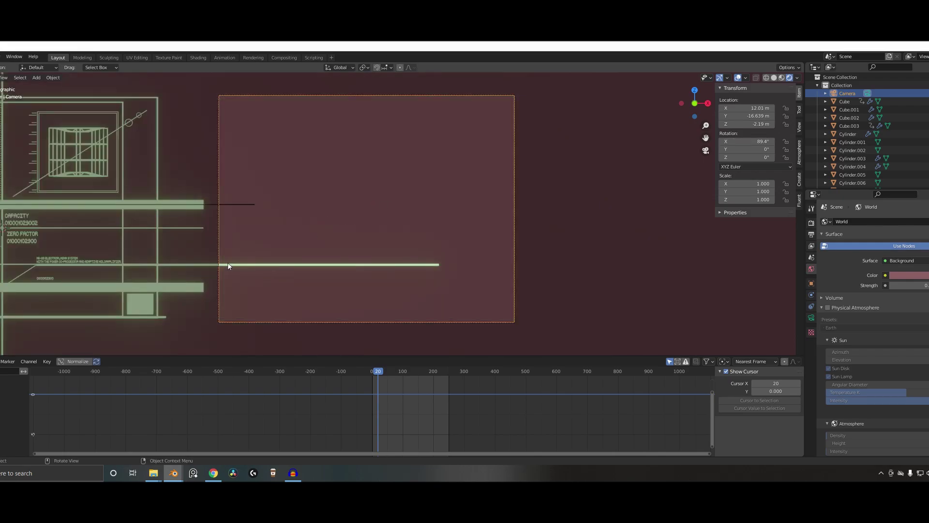
# - Shorten the long thin horizontal line to a Z scale of 2.265 and move it along X to about 1.97 m
pyautogui.click(227, 264)
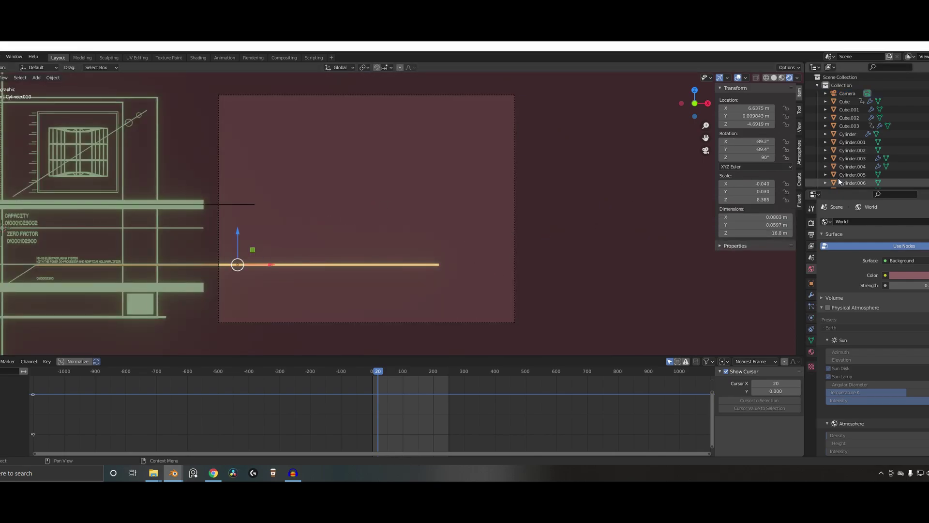
pyautogui.moveTo(755, 191); pyautogui.dragTo(729, 198)
pyautogui.press('Escape')
pyautogui.press('Escape')
pyautogui.moveTo(257, 264); pyautogui.dragTo(164, 260)
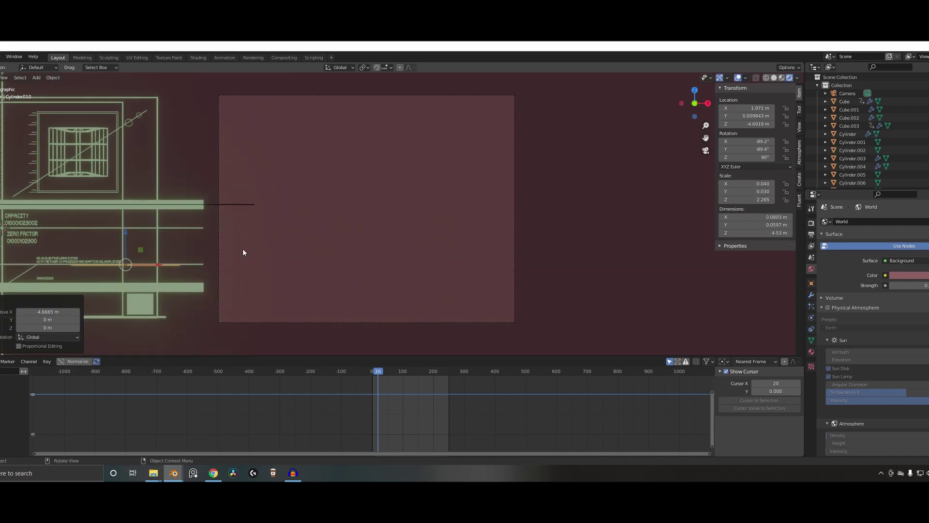
# - Duplicate the first panel's outer frame and move the copy along X to about 12.01 m, inside the camera view
pyautogui.click(158, 167)
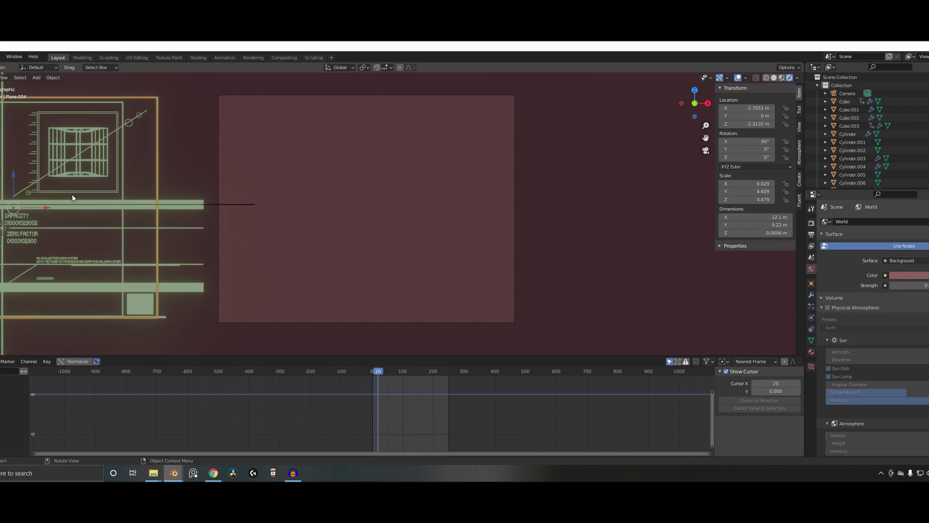
pyautogui.hotkey('shift', 'd')
pyautogui.rightClick(46, 205)
pyautogui.press('g')
pyautogui.press('x')
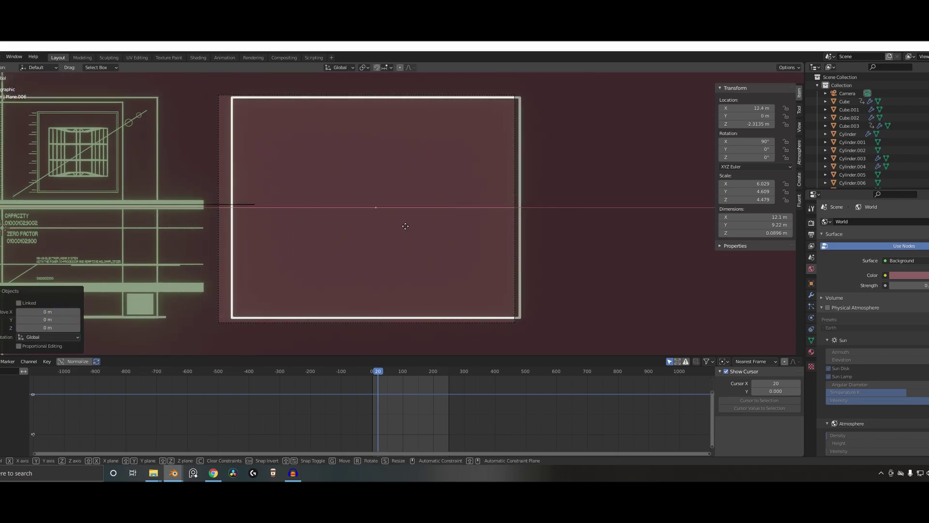
pyautogui.click(385, 220)
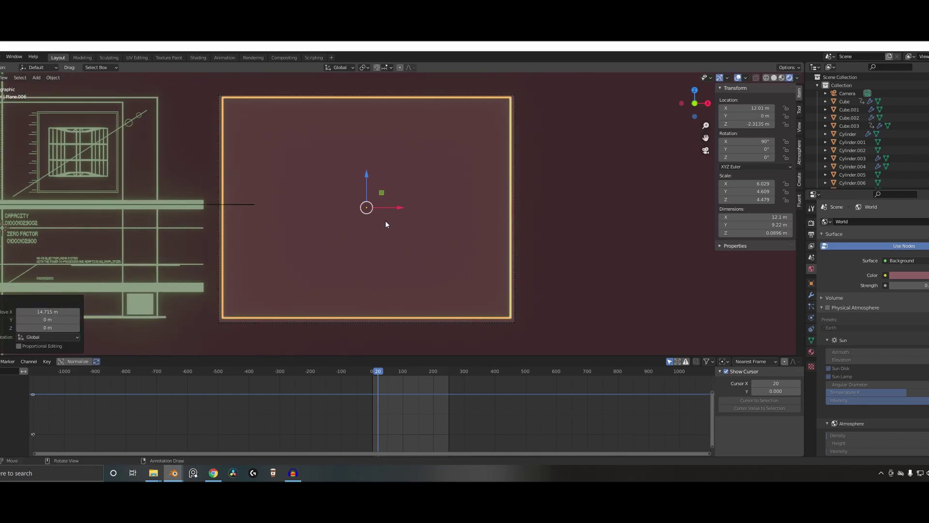
# - Remove the Wireframe modifier from the copied frame, view the plain plane and undo the removal
pyautogui.click(812, 295)
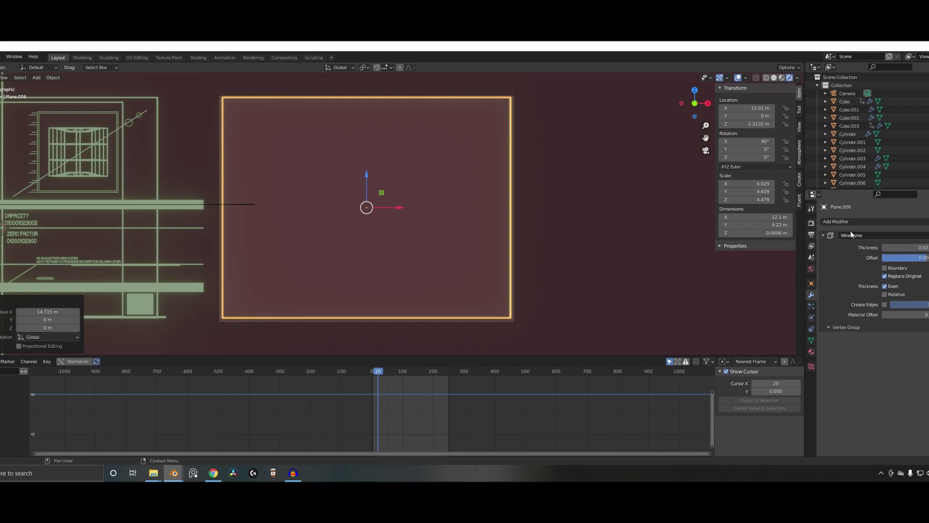
pyautogui.hotkey('ctrl', 'x')
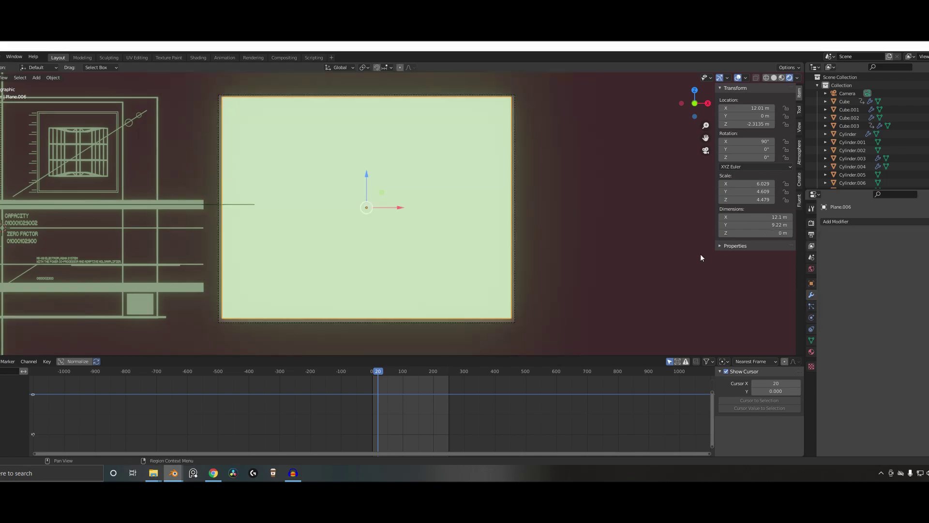
pyautogui.moveTo(653, 253); pyautogui.dragTo(580, 243, button='middle')
pyautogui.press('KP_1')
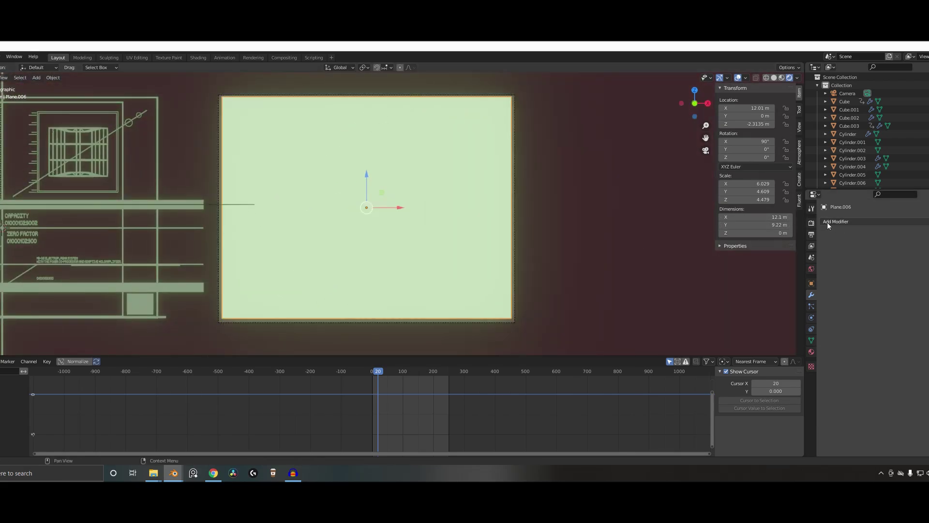
pyautogui.hotkey('ctrl', 'z')
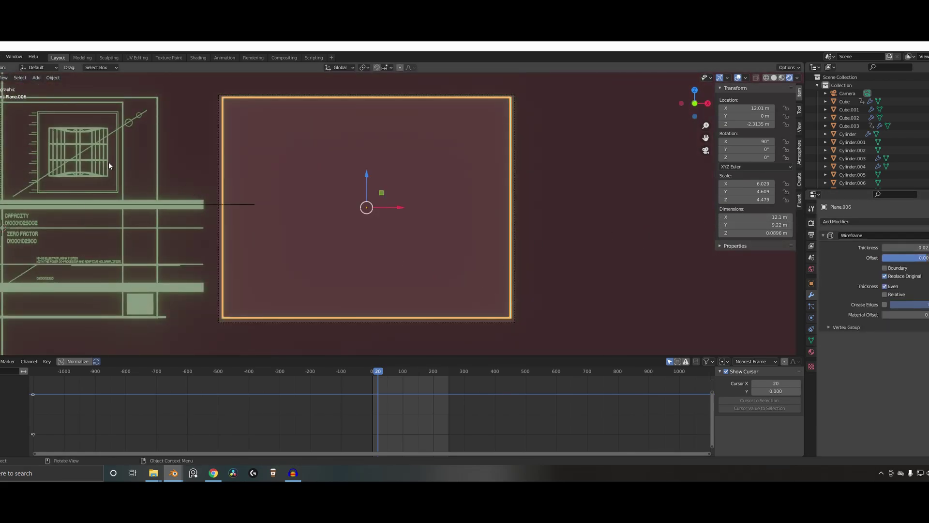
# - Zoom in on the wireframe cube and play its rotation animation while viewing it from different angles
pyautogui.click(69, 169)
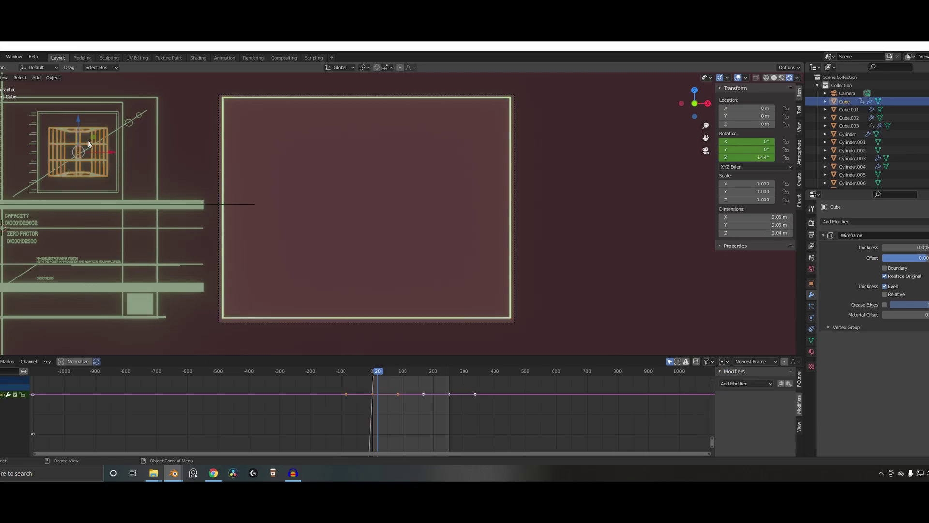
pyautogui.press('KP_Decimal')
pyautogui.moveTo(88, 141); pyautogui.dragTo(184, 180, button='middle')
pyautogui.press('space')
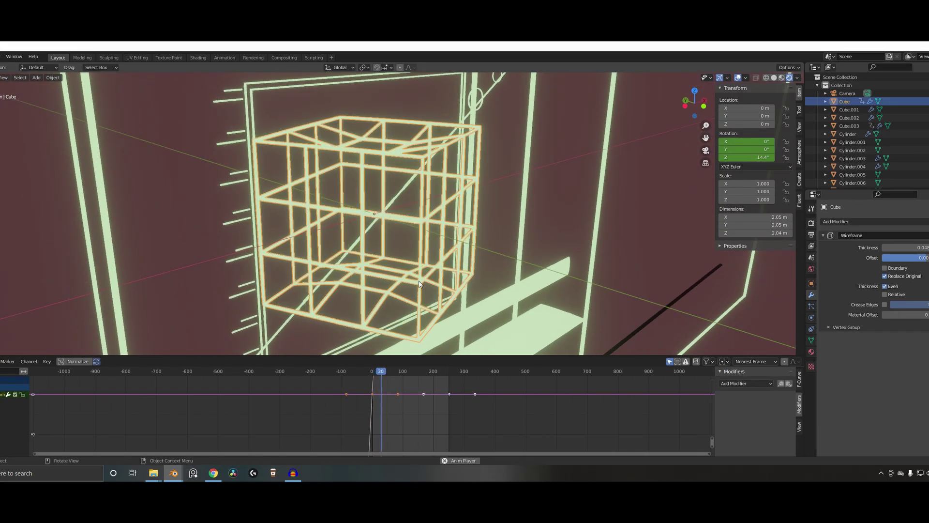
pyautogui.moveTo(402, 291); pyautogui.dragTo(372, 257, button='middle')
pyautogui.press('space')
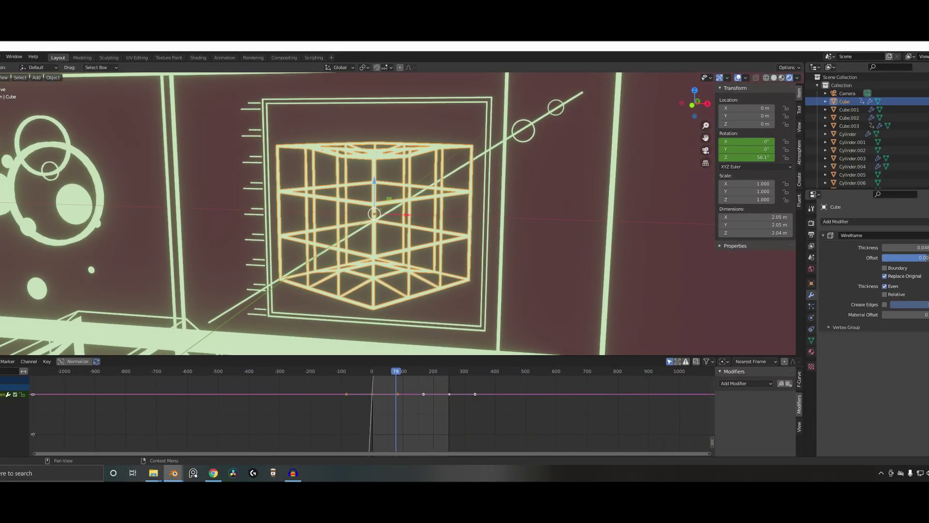
# - Remove the cube's Wireframe modifier, inspect its mesh in Solid shading and Edit Mode, and undo the removal
pyautogui.press('x')
pyautogui.moveTo(495, 228); pyautogui.dragTo(529, 248, button='middle')
pyautogui.click(773, 78)
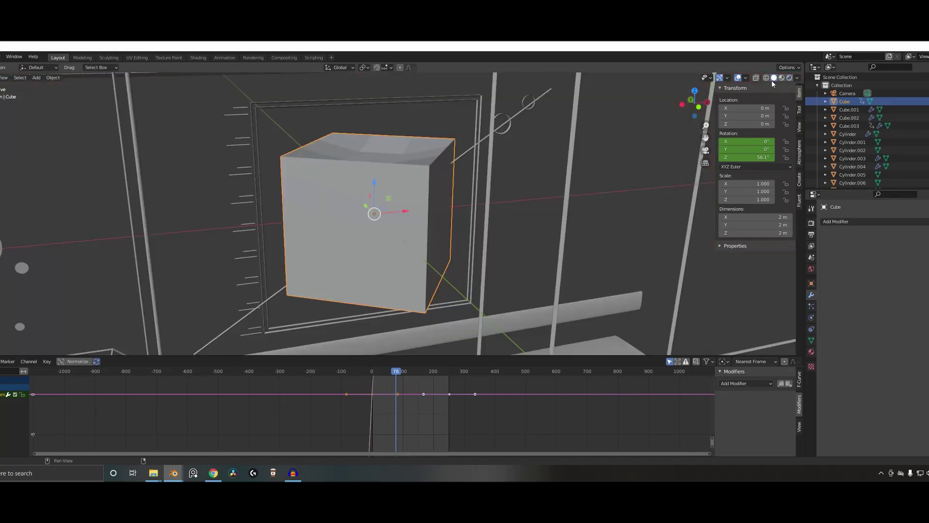
pyautogui.press('Tab')
pyautogui.moveTo(301, 213)
pyautogui.mouseDown(button='middle')
pyautogui.moveTo(355, 186)
pyautogui.moveTo(389, 211)
pyautogui.mouseUp(button='middle')
pyautogui.press('Tab')
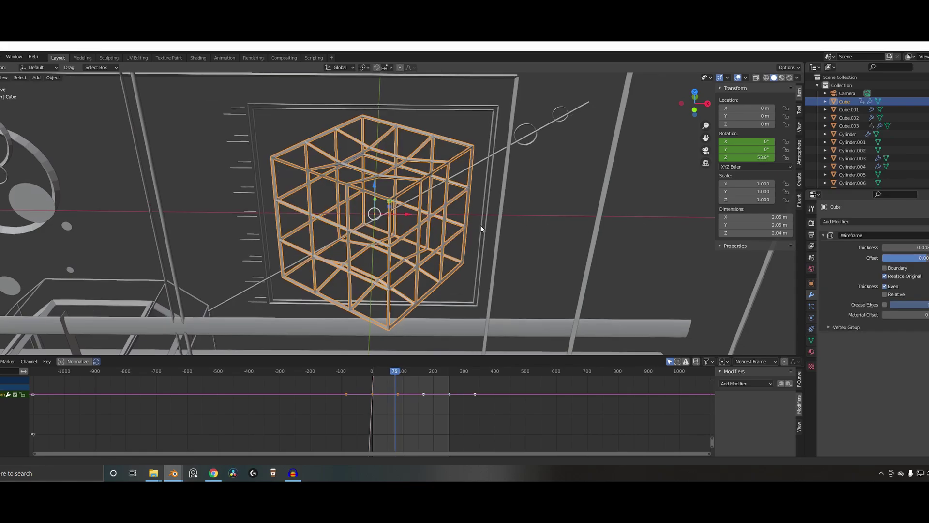
pyautogui.moveTo(591, 217); pyautogui.dragTo(540, 224, button='middle')
pyautogui.scroll(-3, 499, 203)
pyautogui.scroll(6, 408, 227)
pyautogui.moveTo(408, 229); pyautogui.dragTo(436, 227, button='middle')
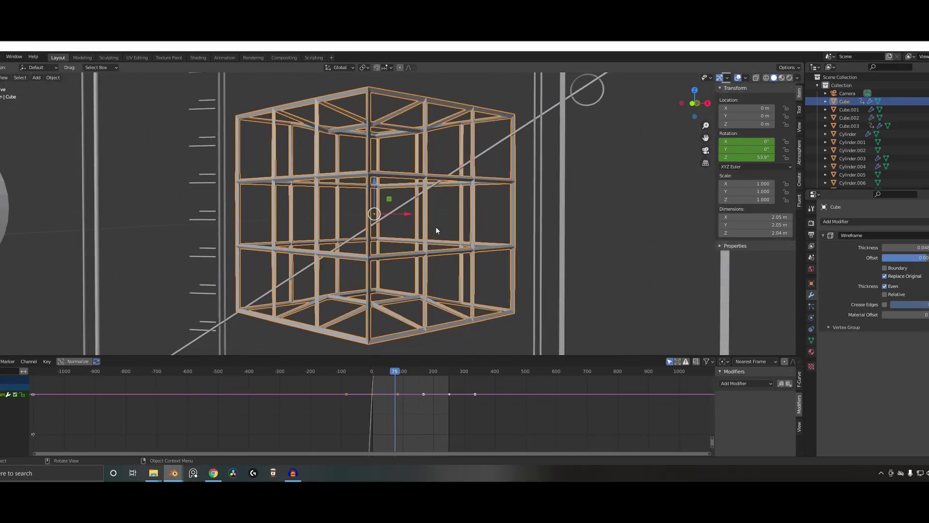
pyautogui.moveTo(593, 230); pyautogui.dragTo(735, 272, button='middle')
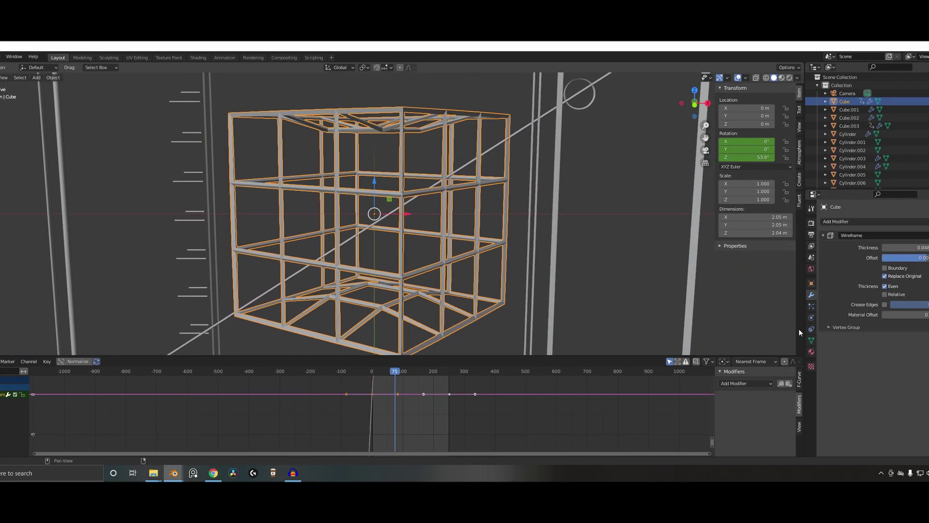
# - Examine the cube's emission material, and review the Eevee bloom settings from the camera view in Rendered shading
pyautogui.click(812, 352)
pyautogui.press('KP_0')
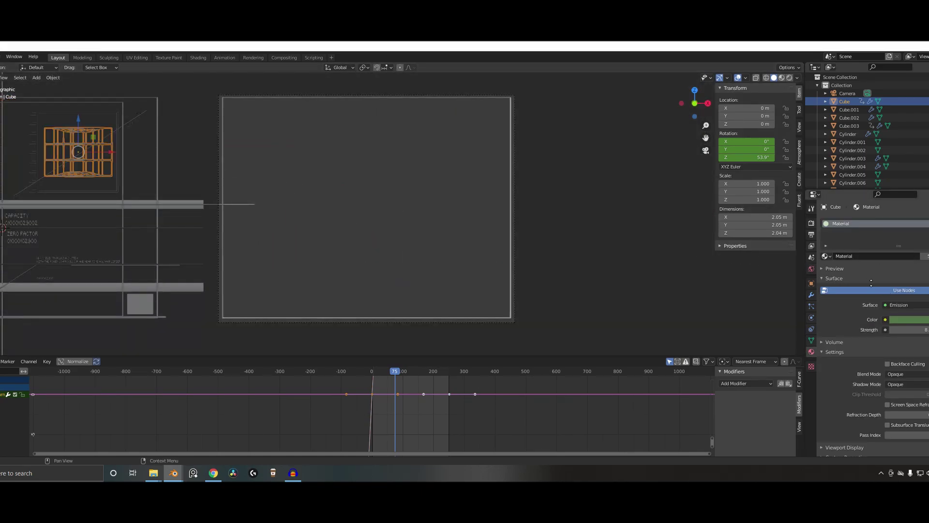
pyautogui.scroll(-1, 877, 256)
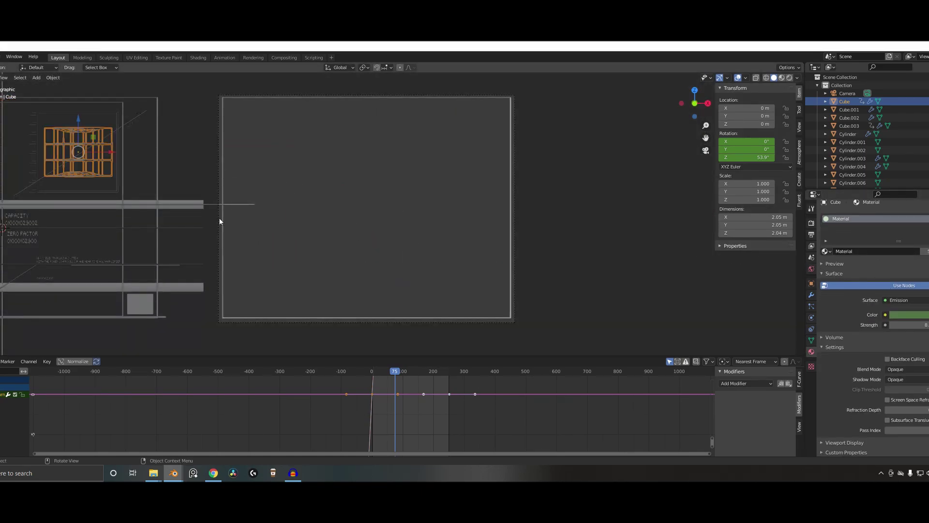
pyautogui.click(789, 79)
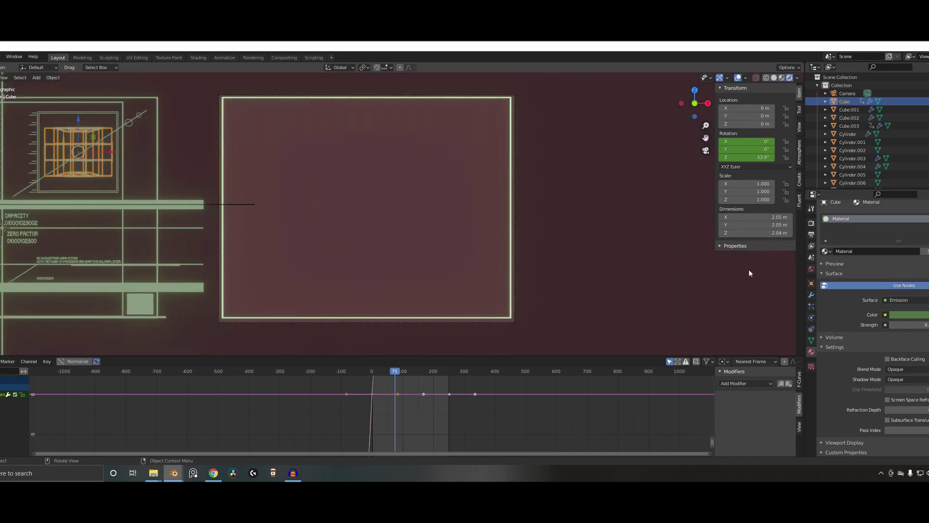
pyautogui.click(812, 223)
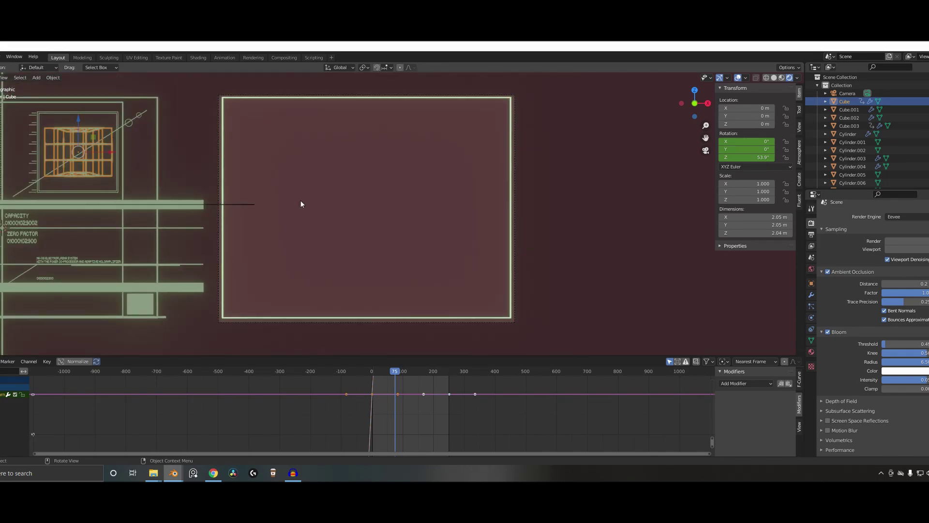
# - Duplicate the new frame in place and scale the copy to about 0.96 to form an inner border
pyautogui.click(119, 205)
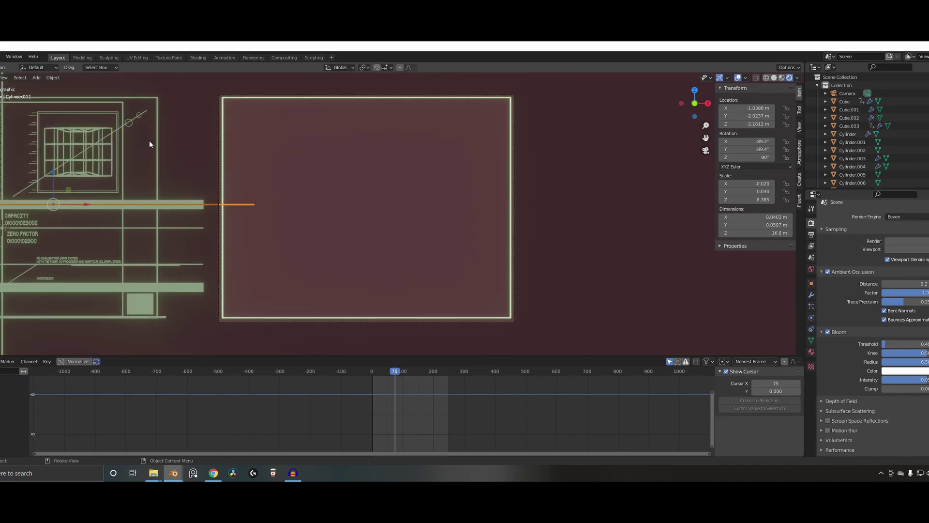
pyautogui.click(227, 115)
pyautogui.hotkey('shift', 'd')
pyautogui.press('Escape')
pyautogui.press('s')
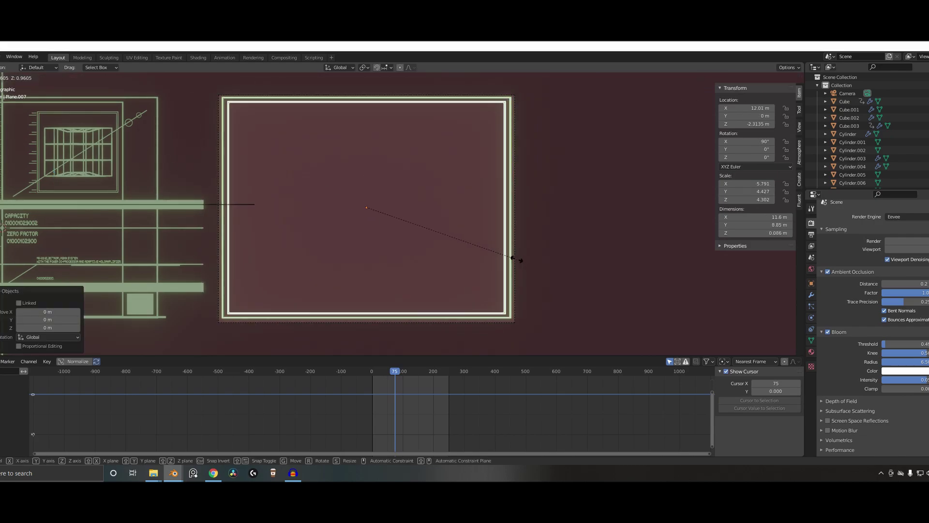
pyautogui.click(513, 195)
# - Select the camera, show its orthographic lens settings and move it along X back to -2.86 m over the first panel
pyautogui.click(513, 193)
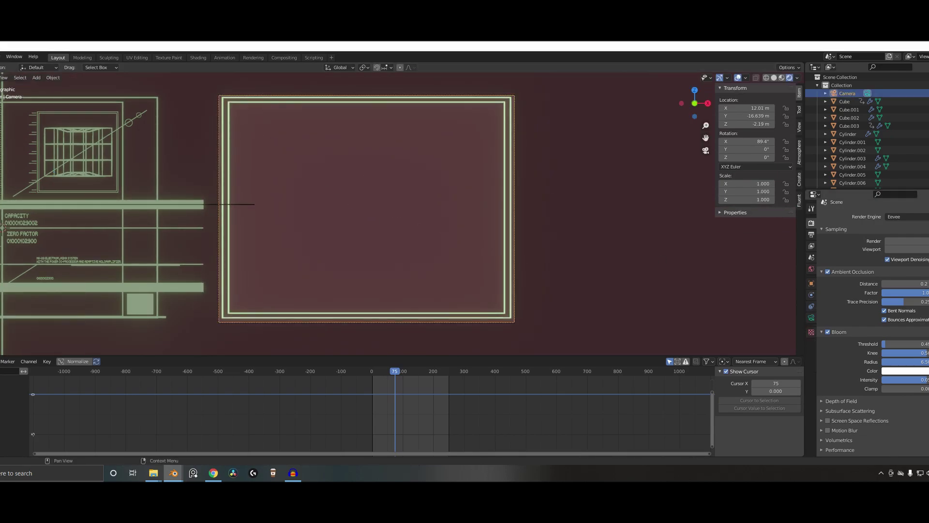
pyautogui.click(812, 319)
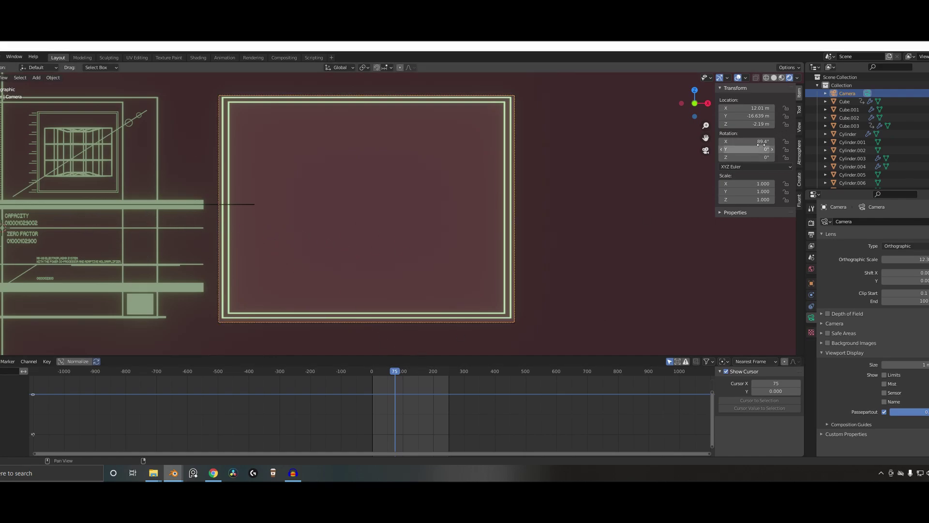
pyautogui.moveTo(759, 141); pyautogui.dragTo(741, 149)
pyautogui.press('Escape')
pyautogui.press('Escape')
pyautogui.moveTo(755, 108)
pyautogui.mouseDown()
pyautogui.moveTo(683, 108)
pyautogui.moveTo(758, 108)
pyautogui.mouseUp()
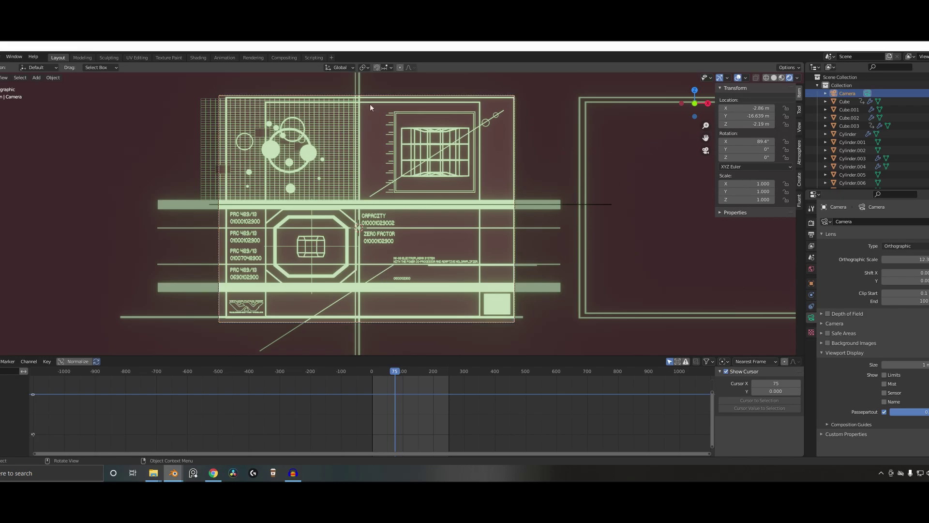
# - Review the tick marks' Array modifier, then duplicate the tick column into the new frame at about X 7.09 m, Z -3.65 m
pyautogui.click(390, 150)
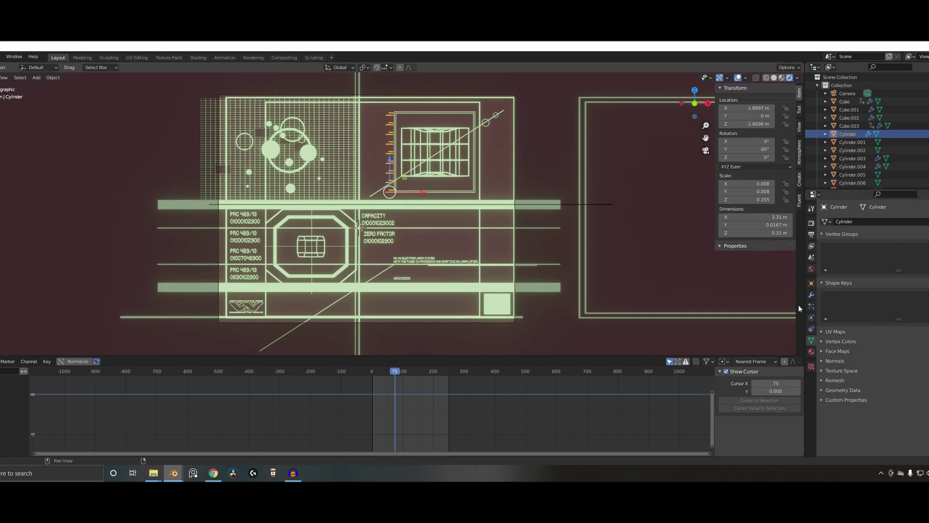
pyautogui.click(811, 295)
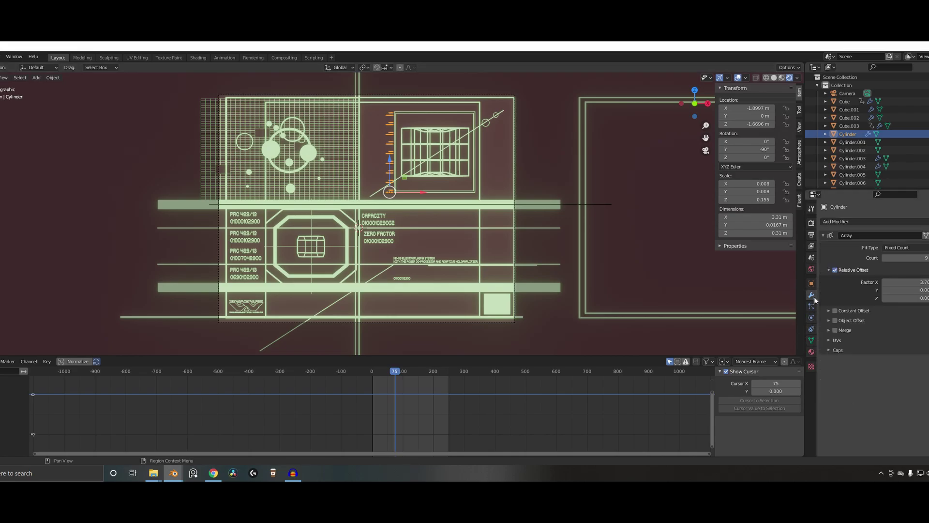
pyautogui.moveTo(910, 257)
pyautogui.mouseDown()
pyautogui.moveTo(886, 257)
pyautogui.moveTo(909, 258)
pyautogui.mouseUp()
pyautogui.click(396, 372)
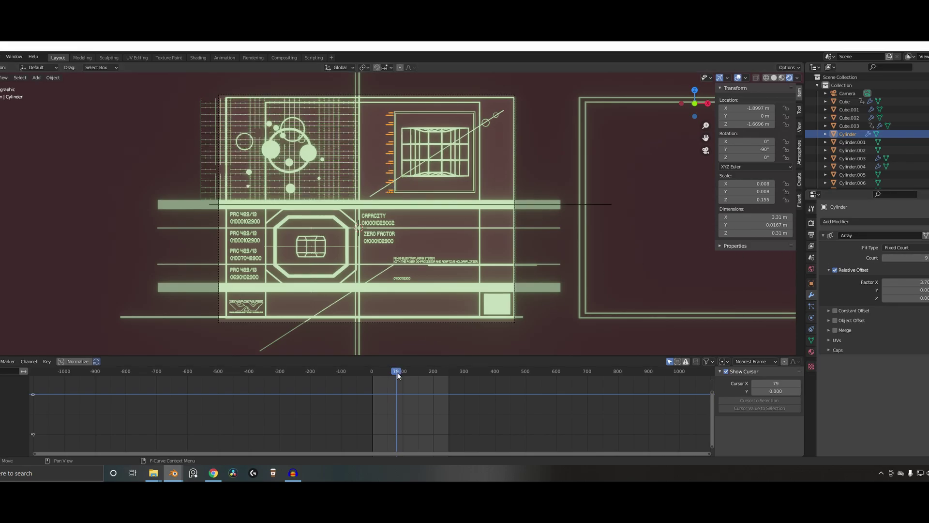
pyautogui.hotkey('shift', 'd')
pyautogui.click(646, 246)
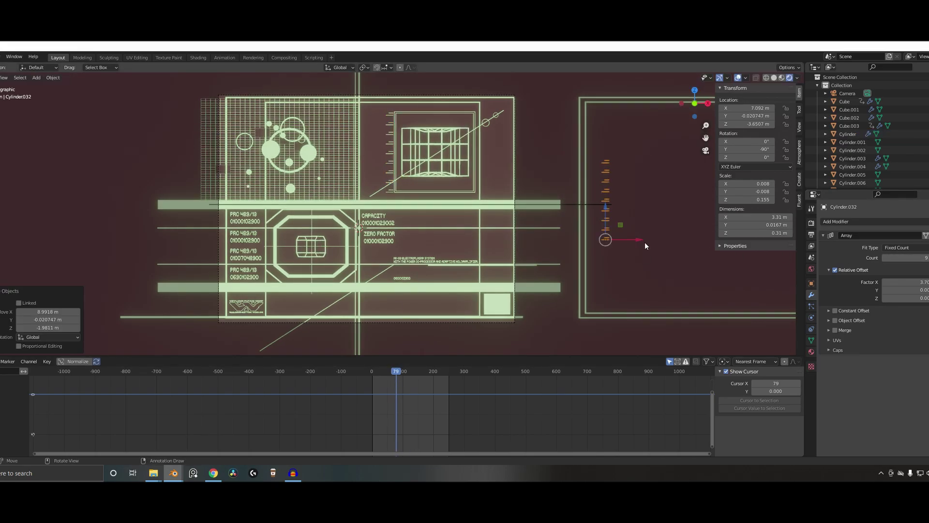
# - Move the camera along X over the new panel, then duplicate the first panel's thin horizontal line to about X 11.4 m, Z 0.62 m
pyautogui.moveTo(747, 107); pyautogui.dragTo(763, 89)
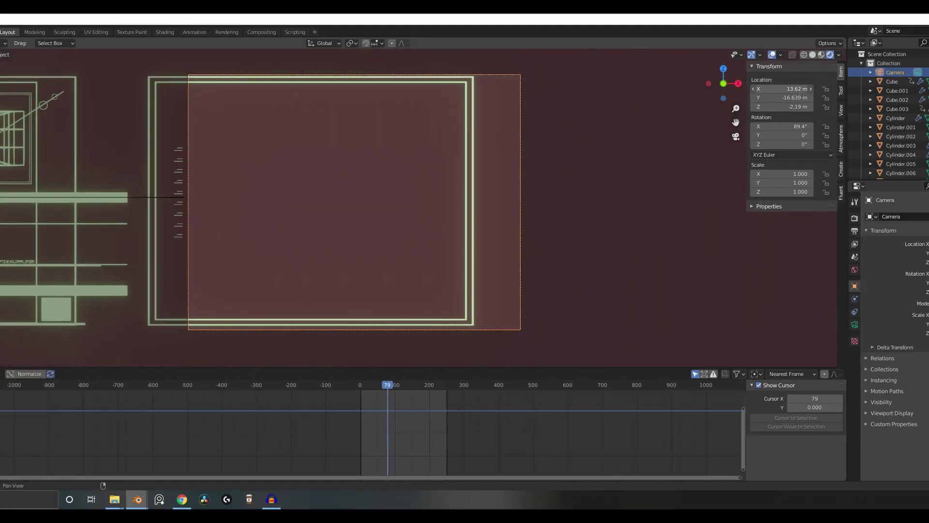
pyautogui.click(90, 221)
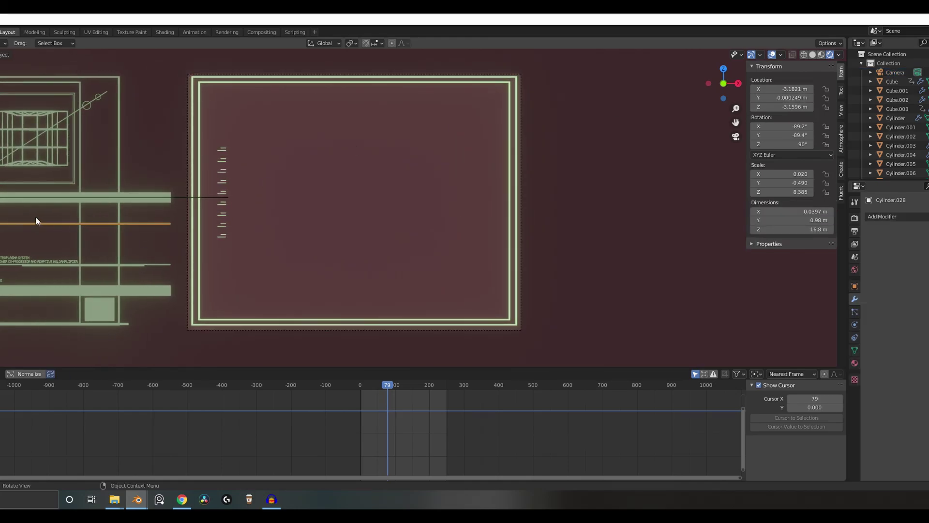
pyautogui.hotkey('shift', 'd')
pyautogui.click(445, 118)
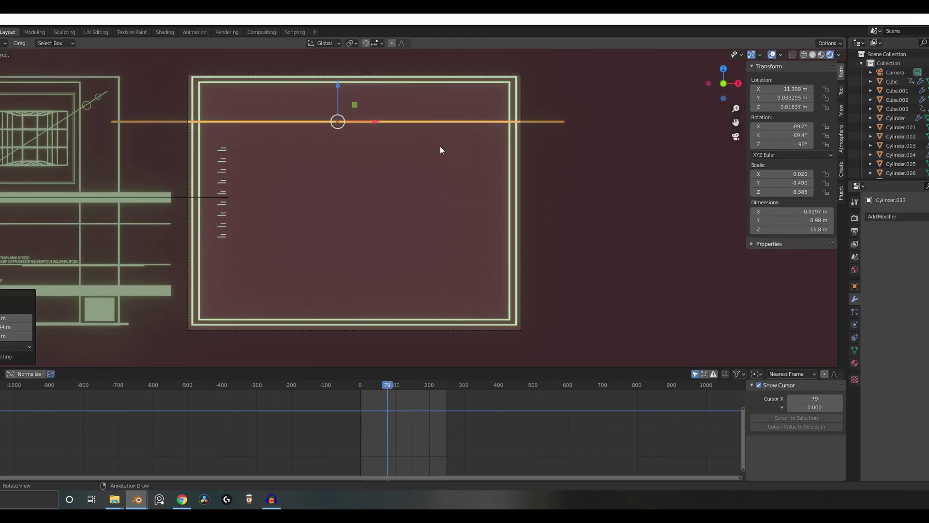
# - Fit the copied line across the frame with Z scale about 6.005 and X scale about 0.130, positioned at about X 12.02 m
pyautogui.moveTo(782, 182); pyautogui.dragTo(398, 192)
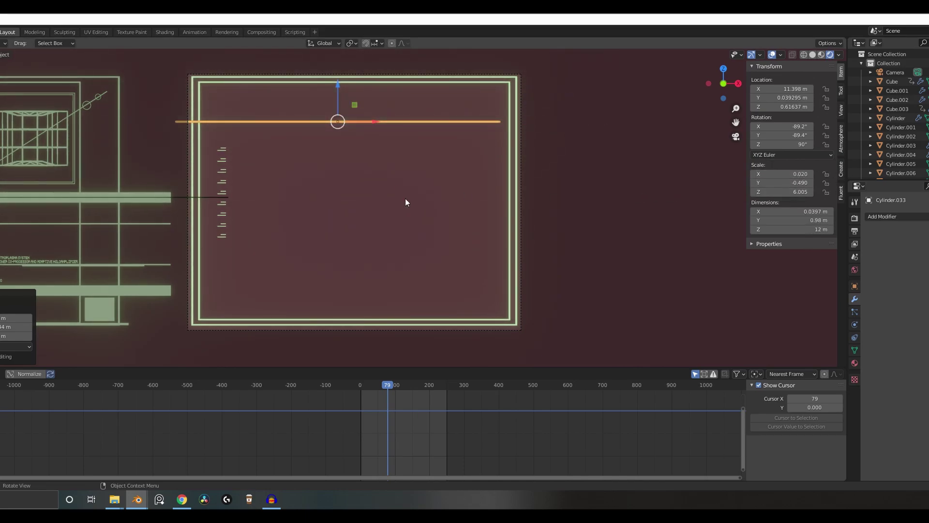
pyautogui.moveTo(376, 126); pyautogui.dragTo(385, 123)
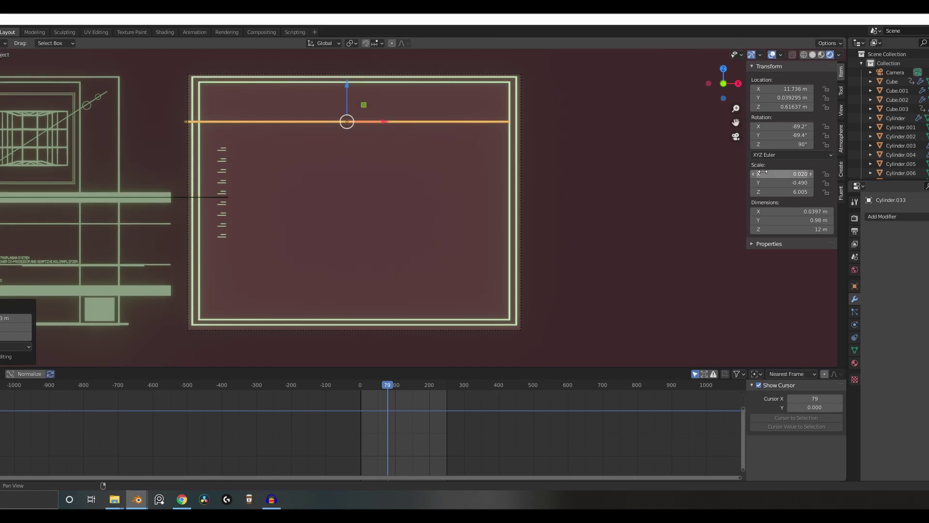
pyautogui.moveTo(782, 174); pyautogui.dragTo(789, 174)
pyautogui.moveTo(386, 121); pyautogui.dragTo(396, 122)
# - Duplicate the horizontal bar in place, move the copy just below the original, and reduce its X scale to make it thinner
pyautogui.hotkey('shift', 'd')
pyautogui.rightClick(394, 134)
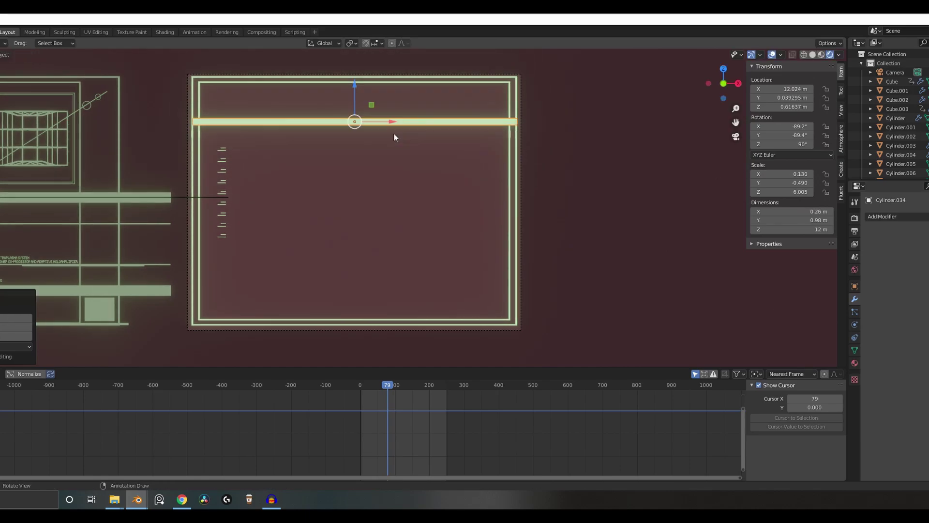
pyautogui.moveTo(357, 97); pyautogui.dragTo(357, 110)
pyautogui.moveTo(794, 174)
pyautogui.mouseDown()
pyautogui.moveTo(774, 174)
pyautogui.moveTo(789, 173)
pyautogui.mouseUp()
pyautogui.moveTo(356, 97); pyautogui.dragTo(356, 93)
# - Move the tick column to the new panel's lower-right corner, at about X 17.49 m, Z -6.51 m
pyautogui.click(217, 160)
pyautogui.press('g')
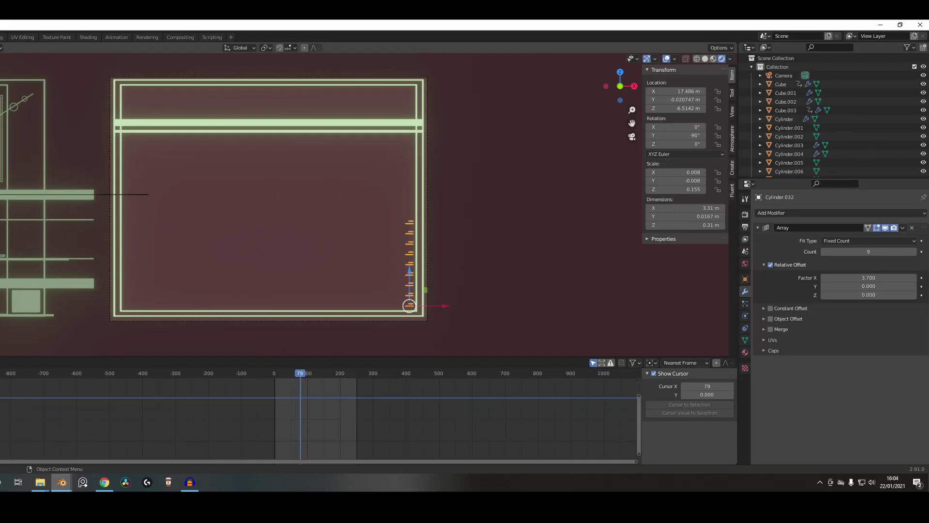
# - Duplicate the small description text from the first panel into the new panel's lower-left corner, at about X 6.48 m, Z -5.62 m
pyautogui.click(2, 255)
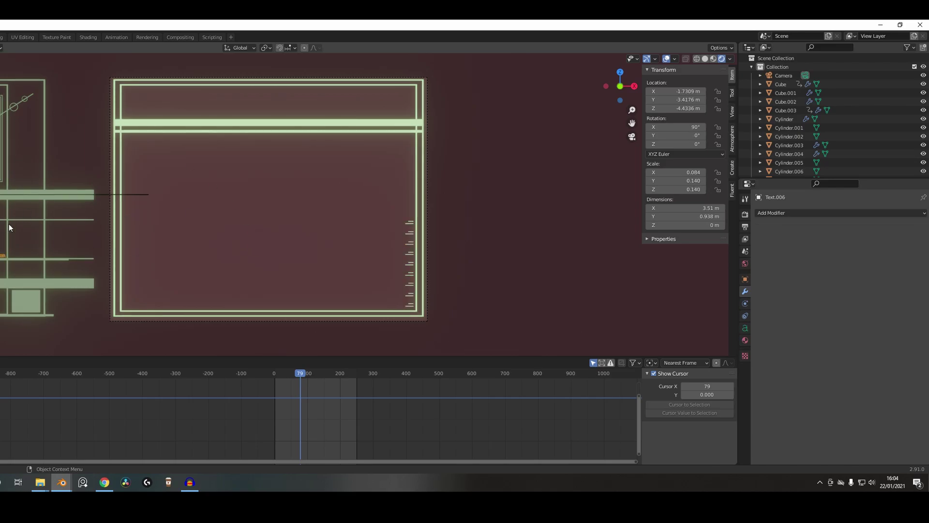
pyautogui.hotkey('shift', 'd')
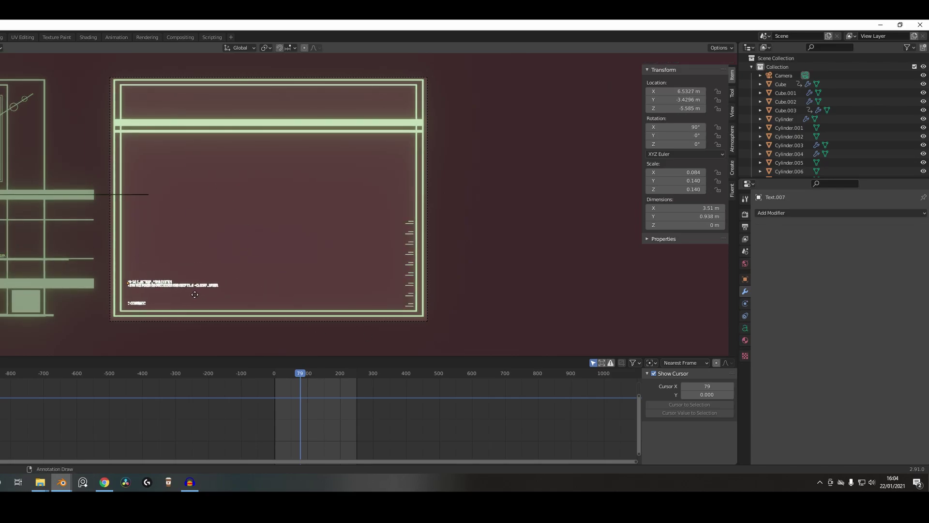
pyautogui.click(186, 262)
pyautogui.moveTo(182, 254); pyautogui.dragTo(269, 253, button='middle')
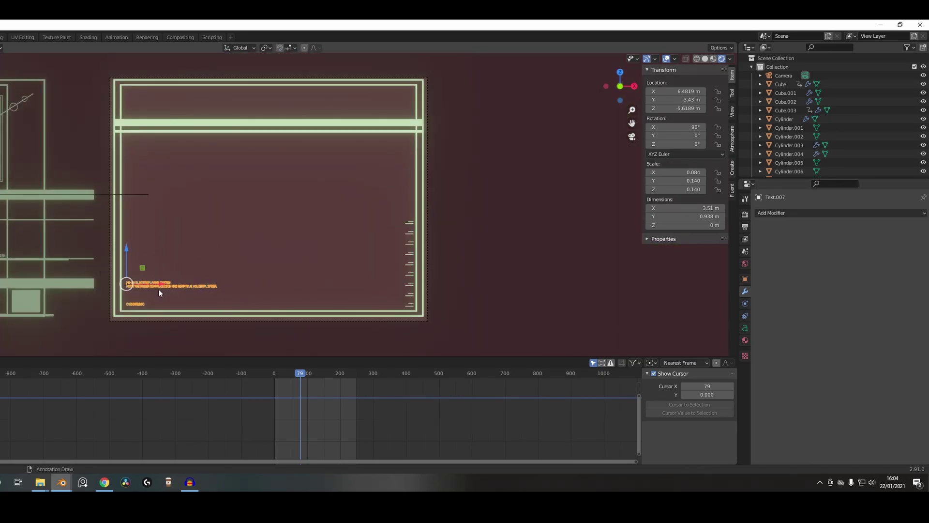
pyautogui.moveTo(223, 301); pyautogui.dragTo(213, 301, button='middle')
pyautogui.press('KP_0')
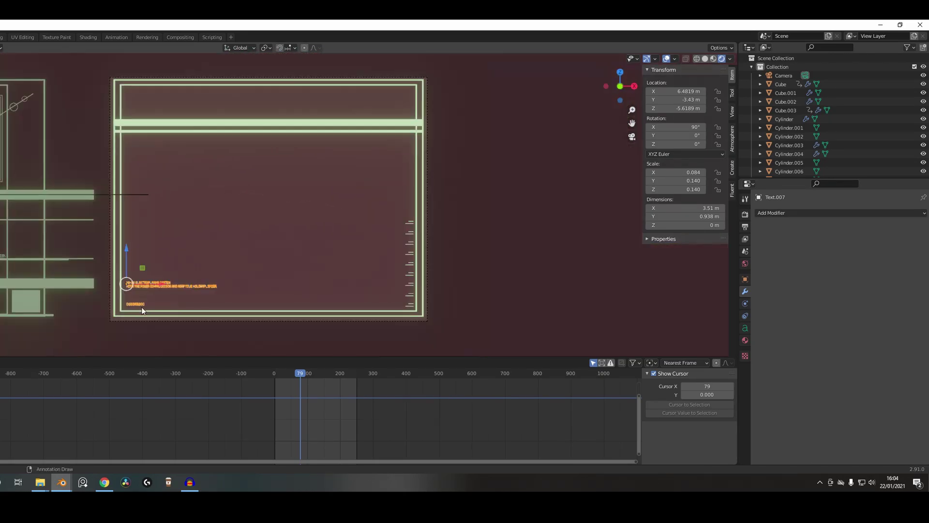
# - Replace "SYSTEM WITH" and its line break in the copied text with filler words on one line, and lower the text to about Z -5.82 m
pyautogui.press('Tab')
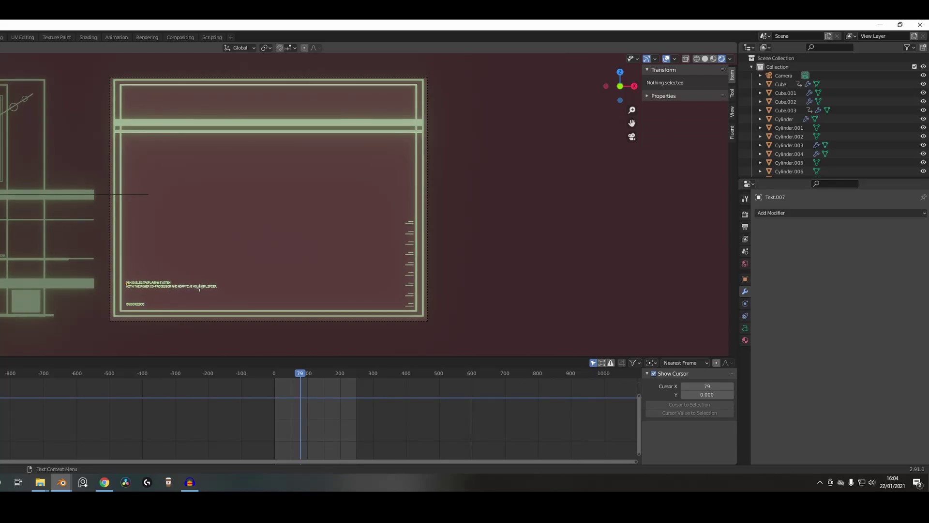
pyautogui.press('BackSpace')
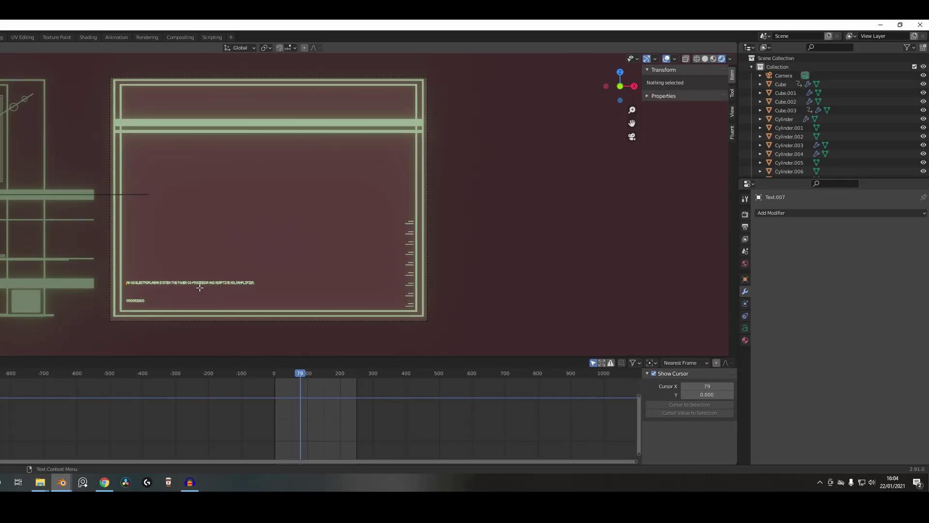
pyautogui.press('BackSpace')
pyautogui.press('BackSpace')
pyautogui.press('BackSpace')
pyautogui.press('BackSpace')
pyautogui.press('BackSpace')
pyautogui.write('MATRIX SODKYOSODJT')
pyautogui.press('Tab')
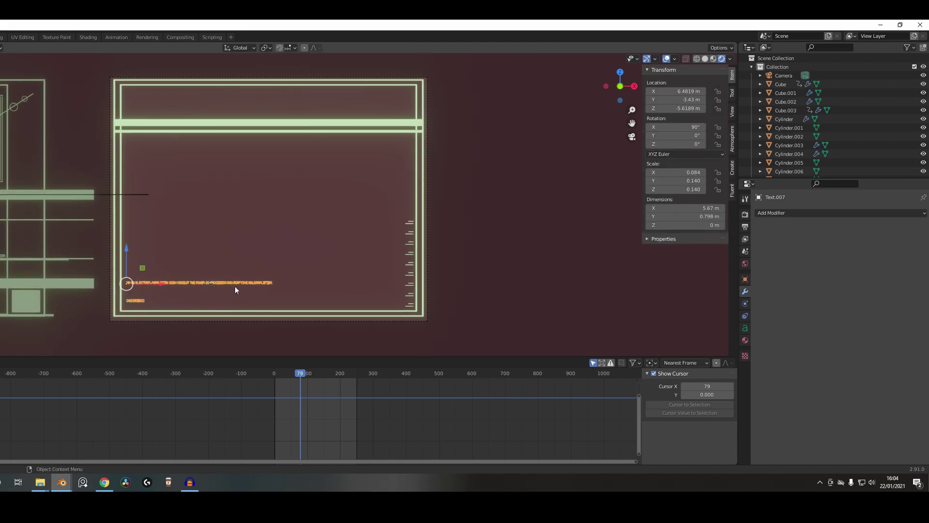
pyautogui.moveTo(128, 253); pyautogui.dragTo(193, 265)
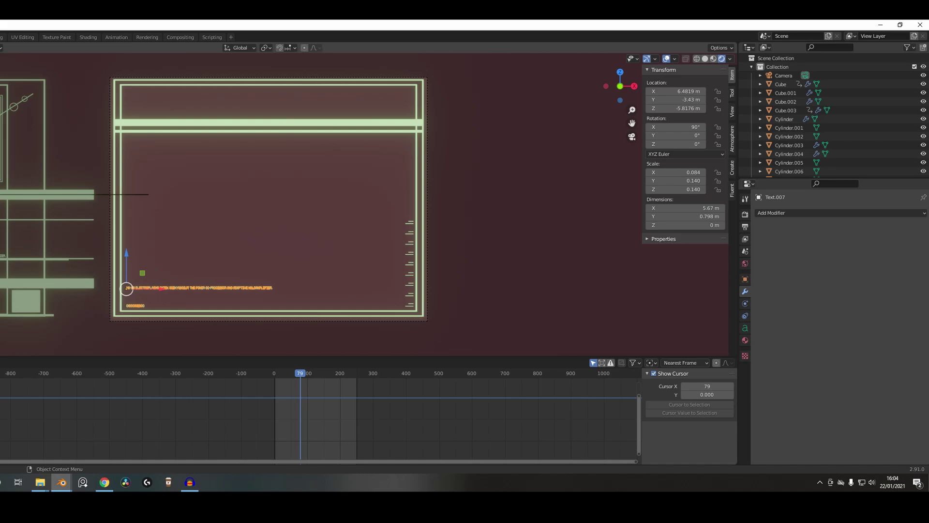
pyautogui.scroll(-3, 276, 204)
pyautogui.scroll(2, 276, 205)
# - Duplicate the filled circle from the first panel into the new panel's upper-left area, at about X 8.12 m, Z -1.13 m
pyautogui.click(276, 204)
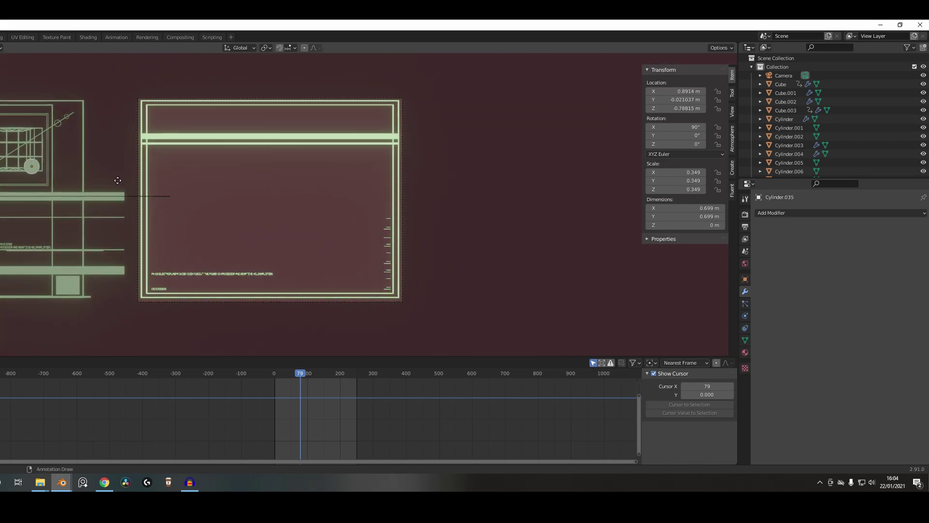
pyautogui.moveTo(73, 172); pyautogui.dragTo(210, 176)
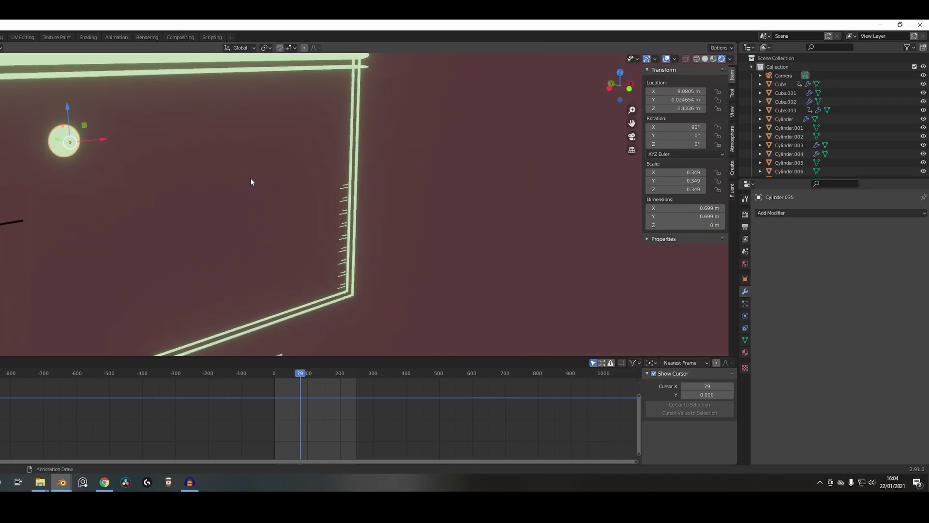
pyautogui.press('KP_Decimal')
pyautogui.moveTo(280, 165); pyautogui.dragTo(220, 151, button='middle')
pyautogui.scroll(-5, 143, 147)
pyautogui.press('KP_0')
pyautogui.scroll(3, 264, 175)
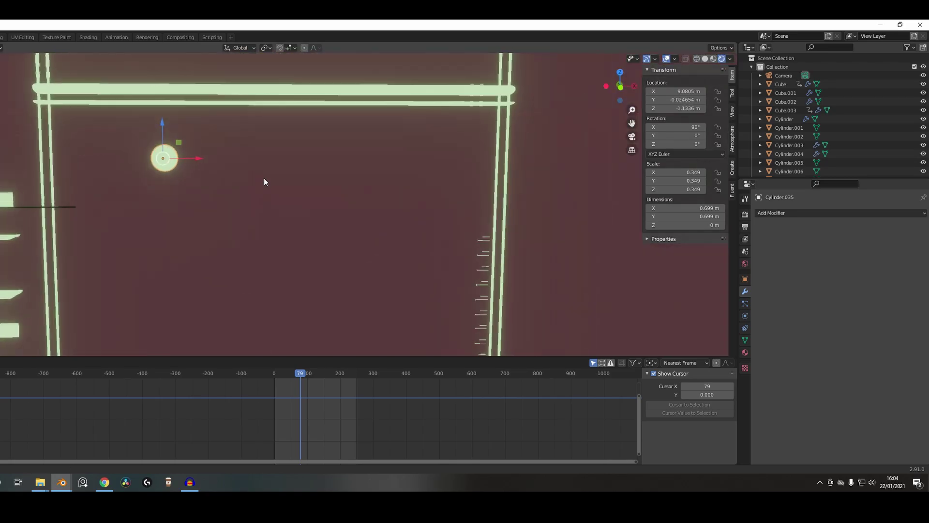
pyautogui.scroll(-1, 268, 181)
pyautogui.scroll(4, 260, 181)
pyautogui.scroll(-6, 208, 167)
pyautogui.scroll(2, 205, 167)
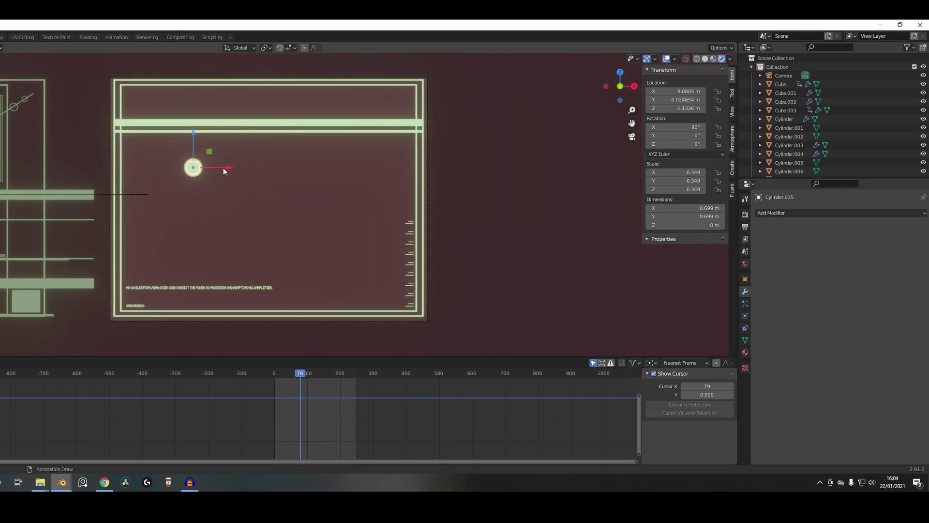
pyautogui.moveTo(223, 167); pyautogui.dragTo(198, 166)
# - Duplicate the first panel's wireframe ring beside the filled circle, at about X 8.77 m, Z -1.86 m
pyautogui.scroll(-2, 198, 166)
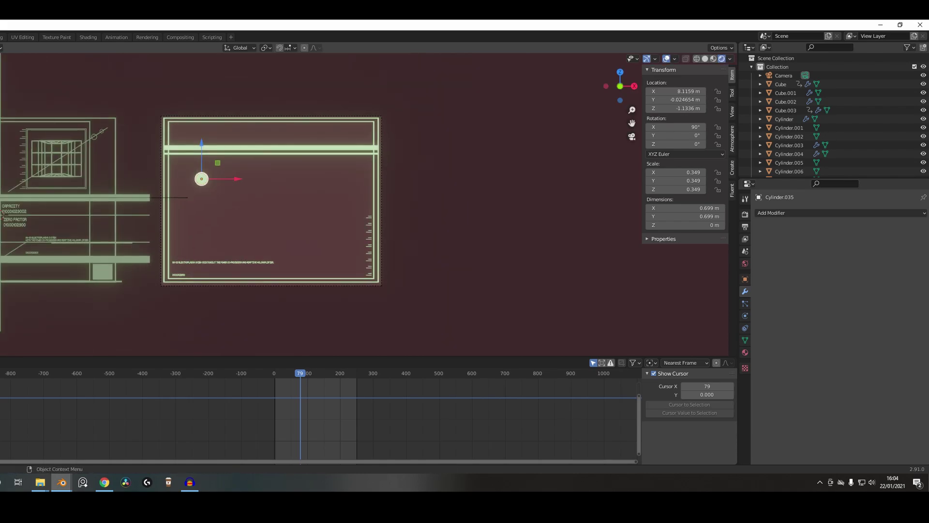
pyautogui.click(1, 177)
pyautogui.hotkey('shift', 'd')
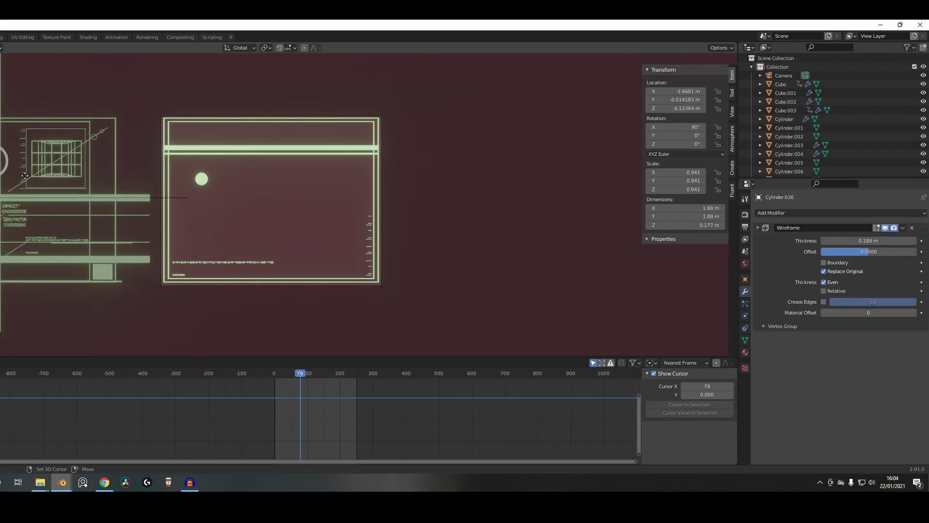
pyautogui.click(203, 202)
pyautogui.scroll(1, 237, 217)
pyautogui.scroll(2, 236, 217)
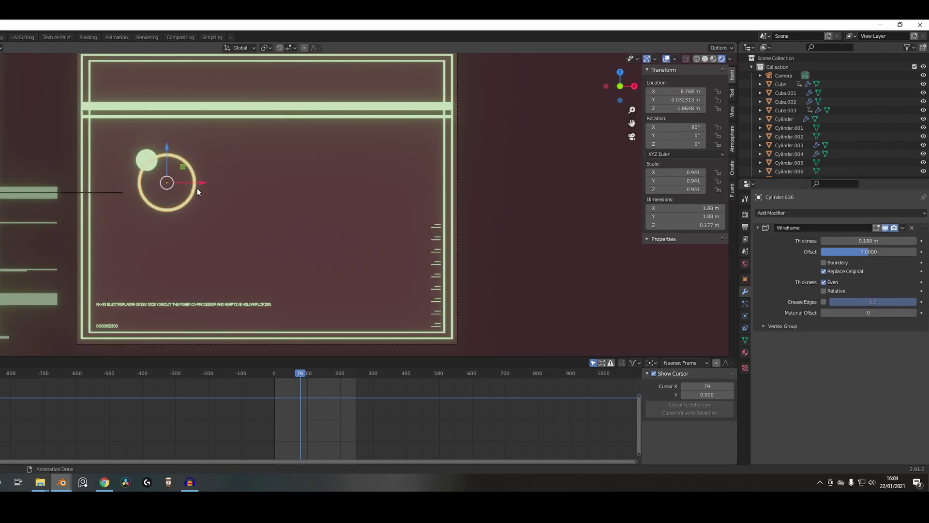
# - Duplicate the ring, enlarge the copy to a scale of about 1.457, and place it at about X 10.26 m, Z -1.44 m
pyautogui.hotkey('shift', 'd')
pyautogui.press('s')
pyautogui.click(250, 181)
pyautogui.moveTo(230, 165); pyautogui.dragTo(214, 144)
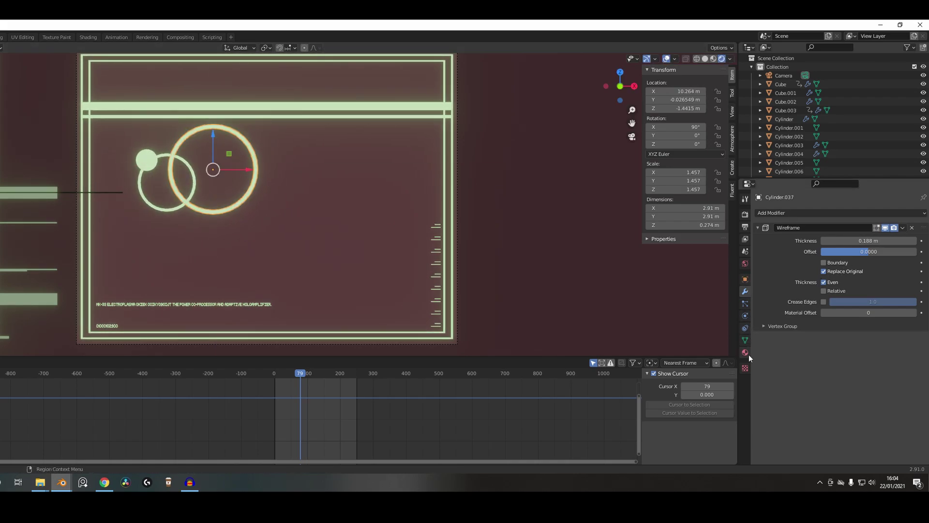
# - Reduce the larger ring's Wireframe modifier thickness to 0.045 m
pyautogui.moveTo(869, 240); pyautogui.dragTo(845, 241)
pyautogui.scroll(-3, 297, 223)
pyautogui.scroll(2, 309, 232)
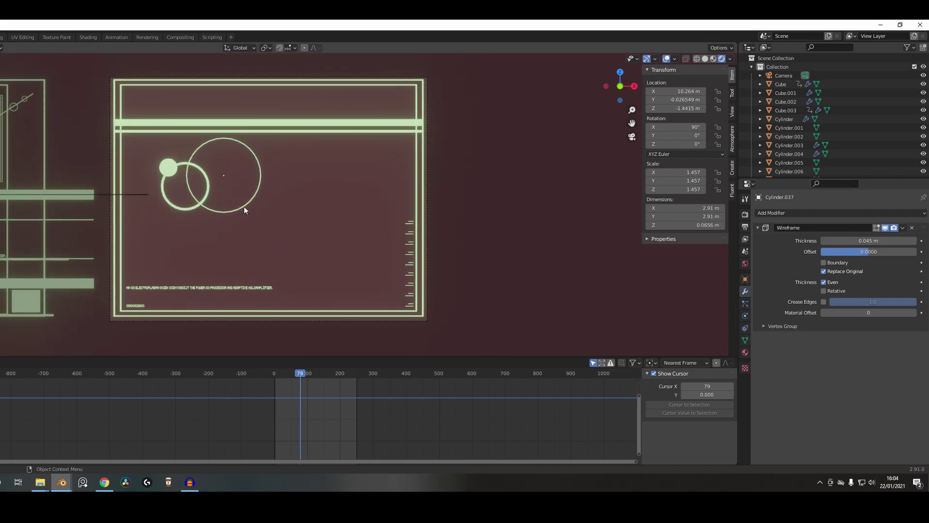
# - Duplicate the first panel's vertical line into the new panel at about X 12.36 m, then add a second copy close beside it at 12.445 m
pyautogui.click(121, 222)
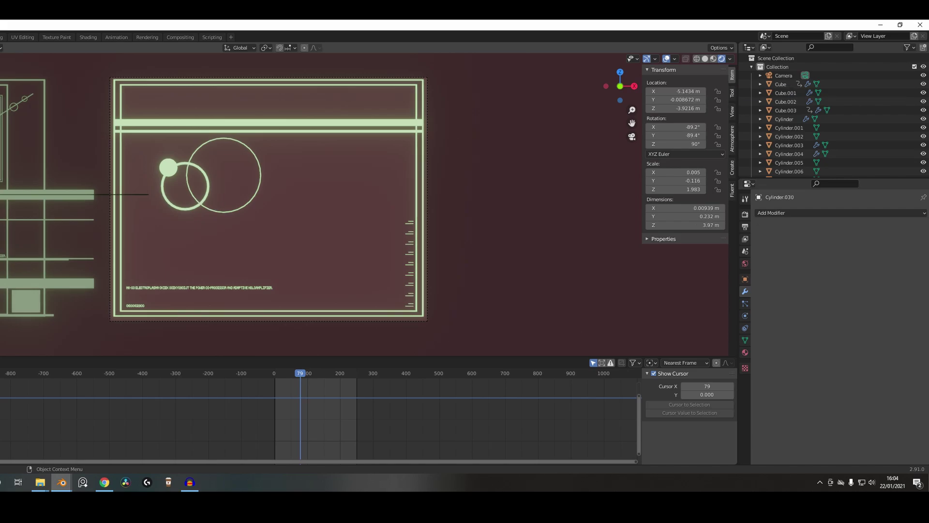
pyautogui.click(121, 238)
pyautogui.hotkey('shift', 'd')
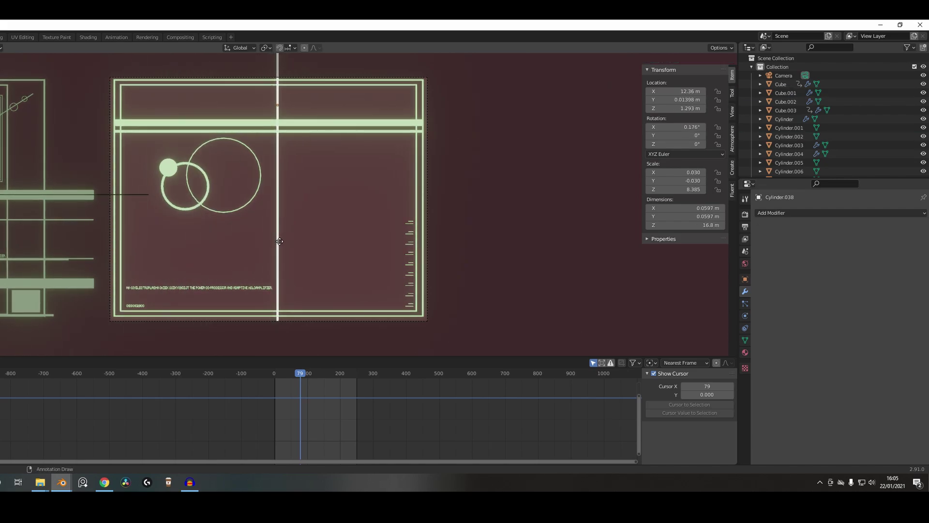
pyautogui.click(278, 240)
pyautogui.hotkey('shift', 'd')
pyautogui.click(288, 236)
pyautogui.scroll(-2, 504, 245)
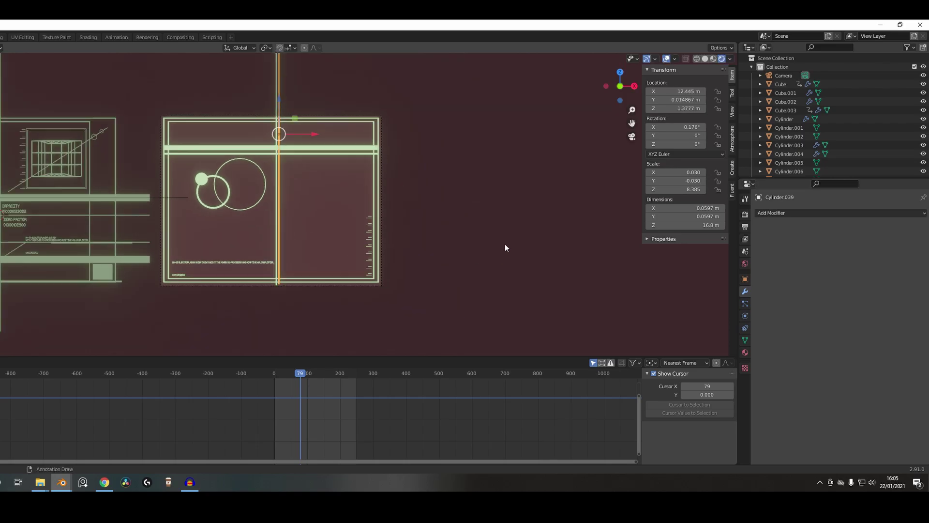
pyautogui.scroll(3, 483, 242)
pyautogui.scroll(-1, 482, 241)
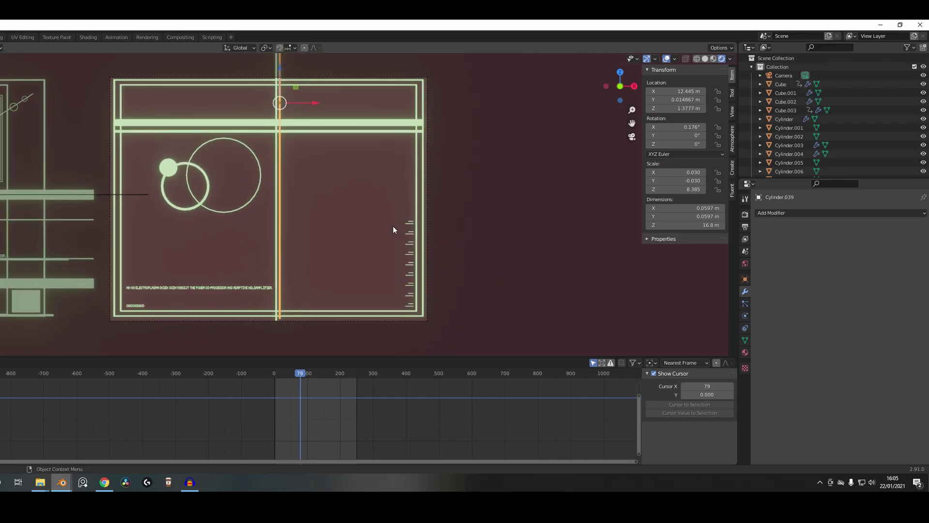
pyautogui.press('KP_0')
pyautogui.press('KP_0')
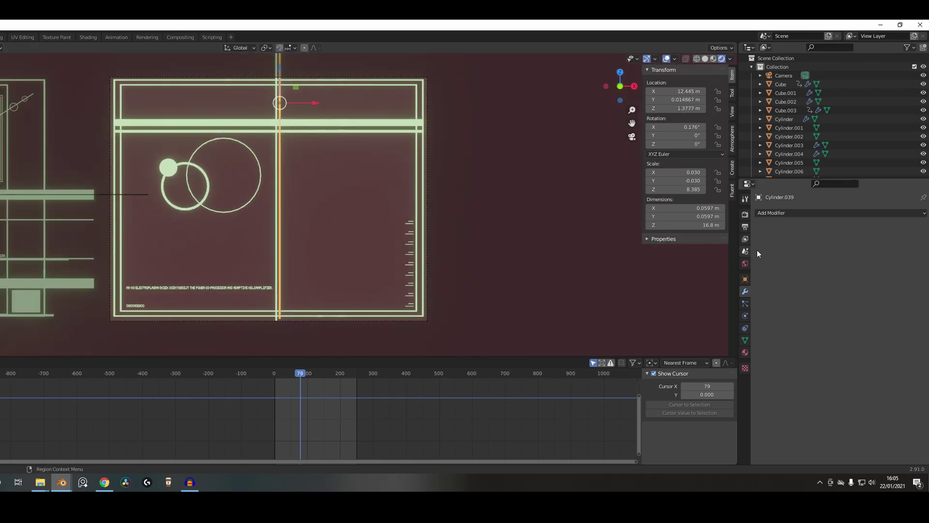
# - Change the World background color from red to a teal green
pyautogui.click(745, 264)
pyautogui.click(847, 270)
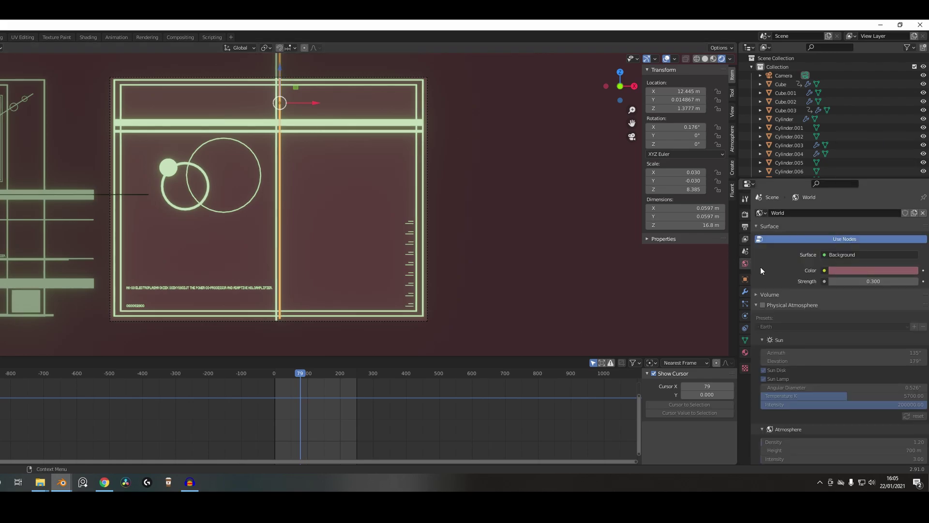
pyautogui.click(867, 271)
pyautogui.moveTo(862, 170); pyautogui.dragTo(871, 163)
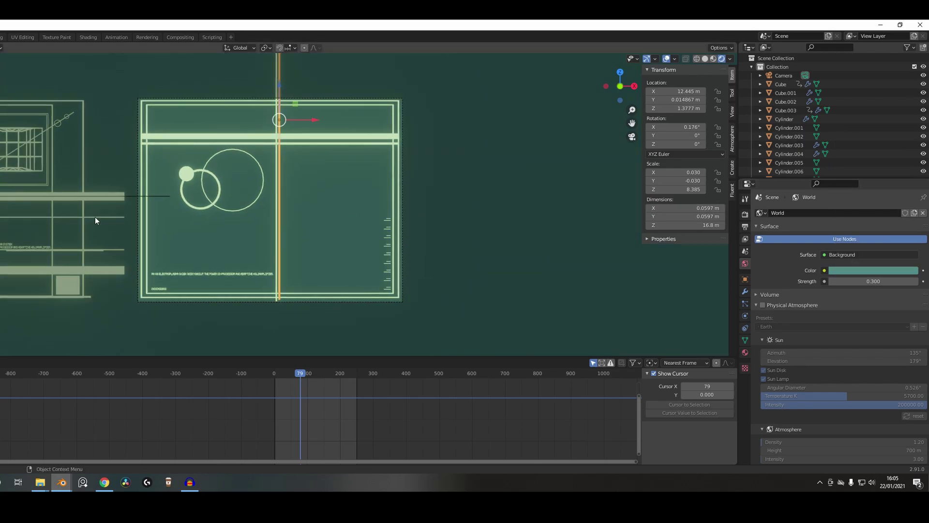
# - At frame 0, duplicate the first panel's animated octagonal frame and place the copy in the new panel at about X 12.32 m, Z -3.58 m
pyautogui.scroll(-3, 268, 199)
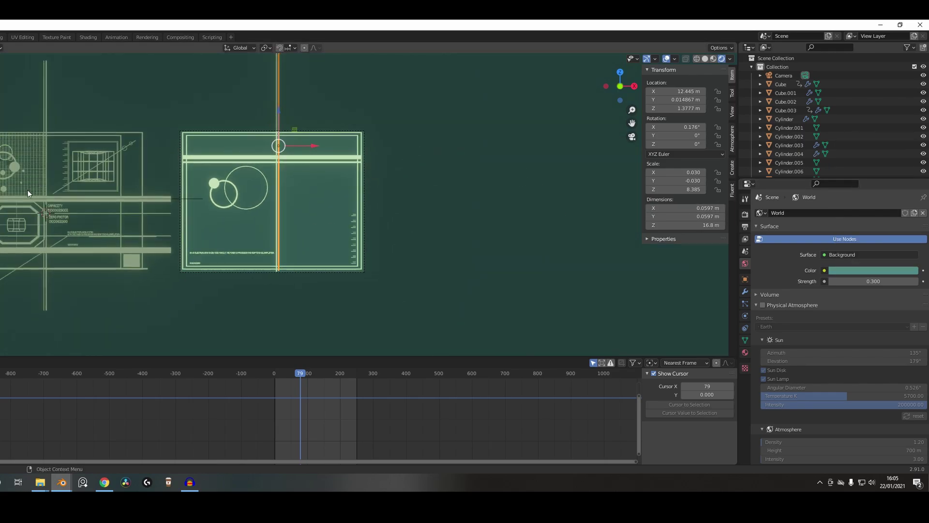
pyautogui.scroll(3, 268, 199)
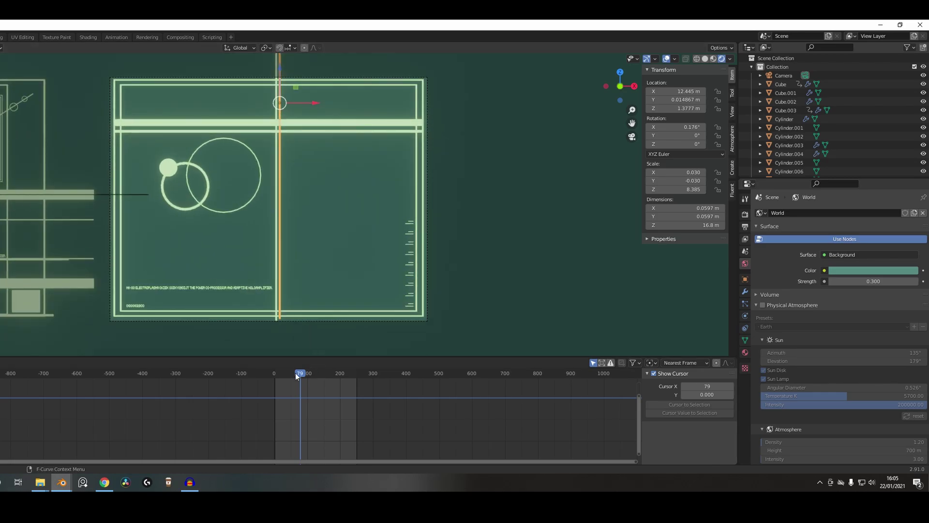
pyautogui.moveTo(297, 375); pyautogui.dragTo(274, 374)
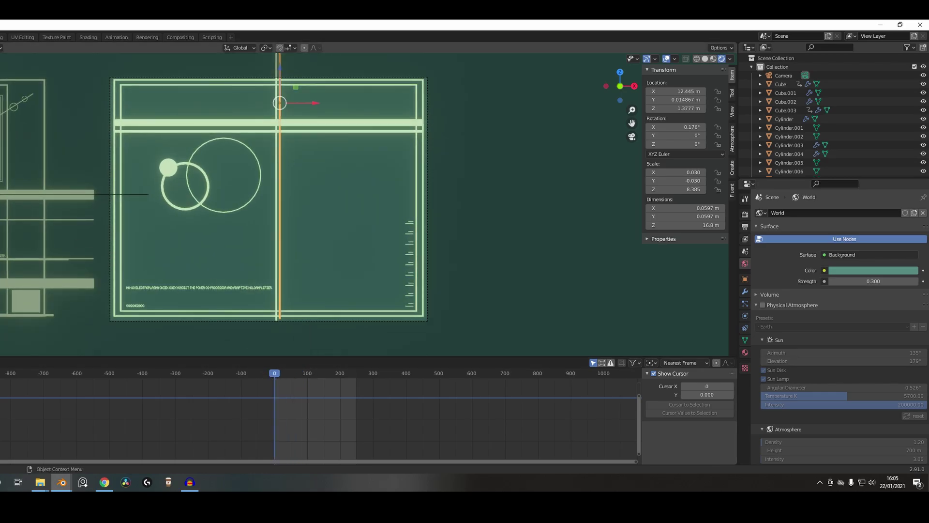
pyautogui.click(35, 306)
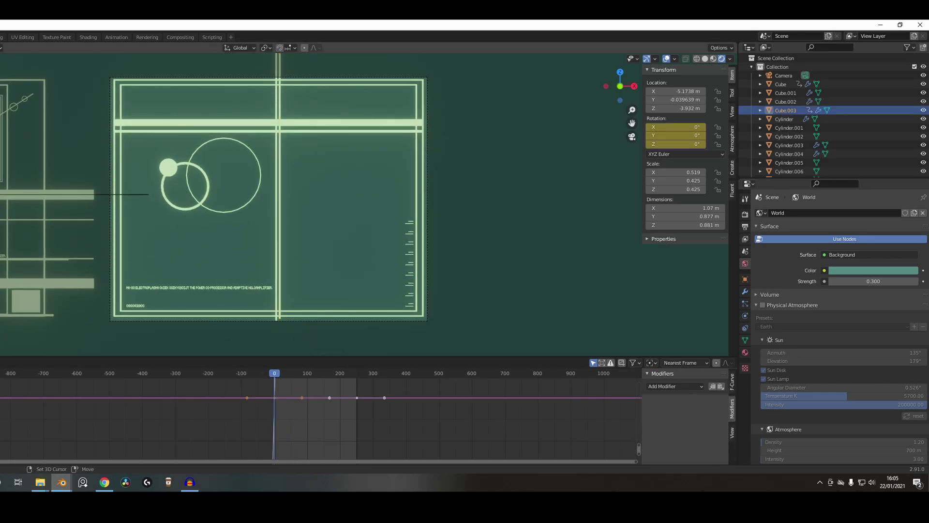
pyautogui.hotkey('shift', 'd')
pyautogui.click(286, 237)
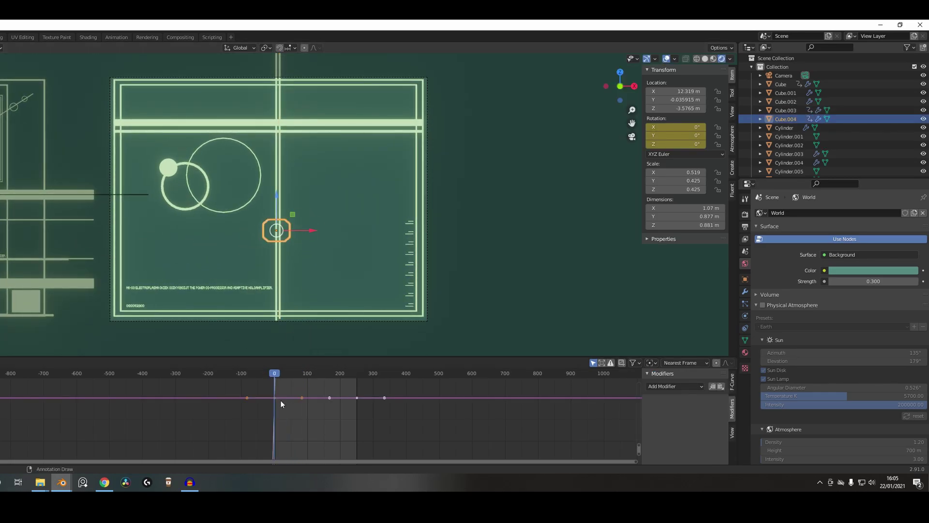
# - Preview the copied octagonal frame's animation by scrubbing and playing the timeline, returning to frame 0
pyautogui.moveTo(268, 374)
pyautogui.mouseDown()
pyautogui.moveTo(322, 373)
pyautogui.moveTo(255, 364)
pyautogui.mouseUp()
pyautogui.moveTo(317, 205); pyautogui.dragTo(303, 239, button='middle')
pyautogui.press('KP_Decimal')
pyautogui.scroll(-4, 303, 239)
pyautogui.moveTo(308, 192); pyautogui.dragTo(363, 203, button='middle')
pyautogui.moveTo(274, 374)
pyautogui.mouseDown()
pyautogui.moveTo(360, 383)
pyautogui.moveTo(270, 379)
pyautogui.mouseUp()
pyautogui.press('KP_0')
pyautogui.click(274, 375)
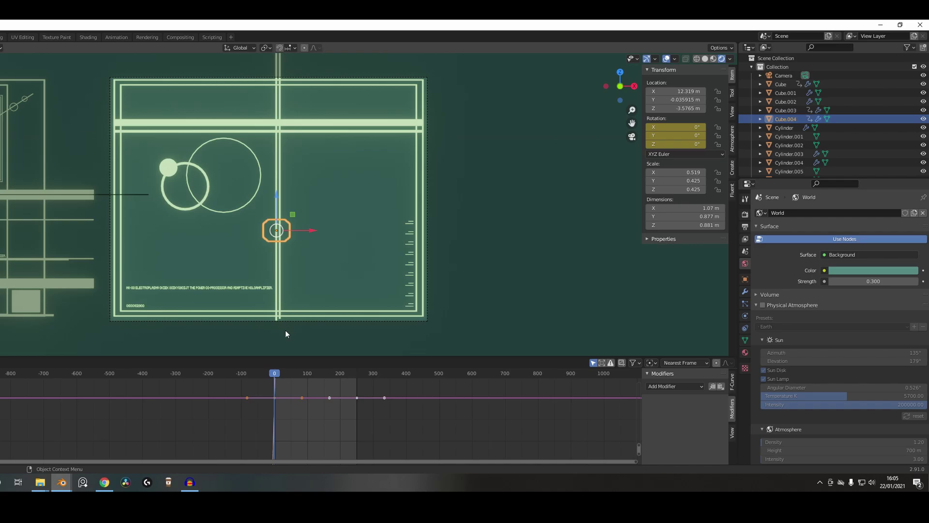
pyautogui.press('space')
pyautogui.moveTo(285, 374); pyautogui.dragTo(254, 370)
pyautogui.press('space')
pyautogui.scroll(-3, 39, 201)
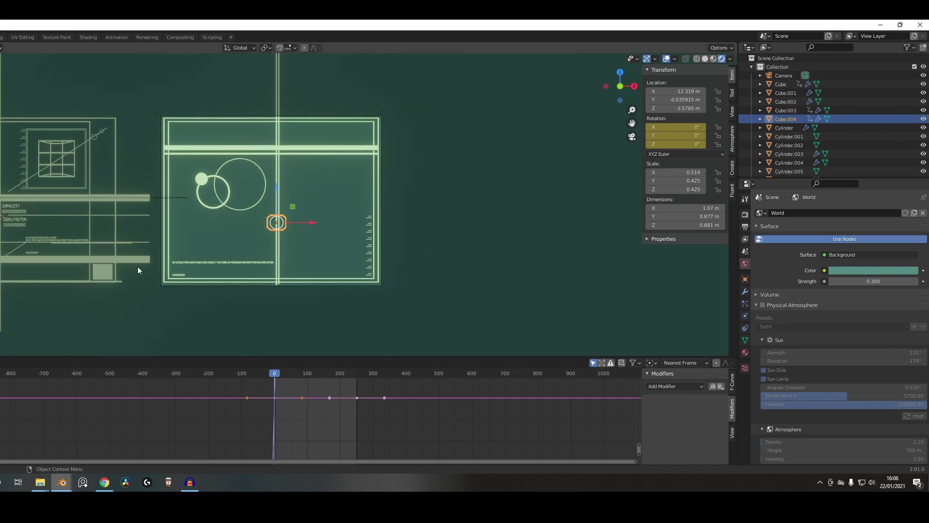
# - Shift the new panel's octagonal frame along the X axis to about 12.44 m, over the paired vertical lines
pyautogui.click(101, 274)
pyautogui.scroll(1, 106, 267)
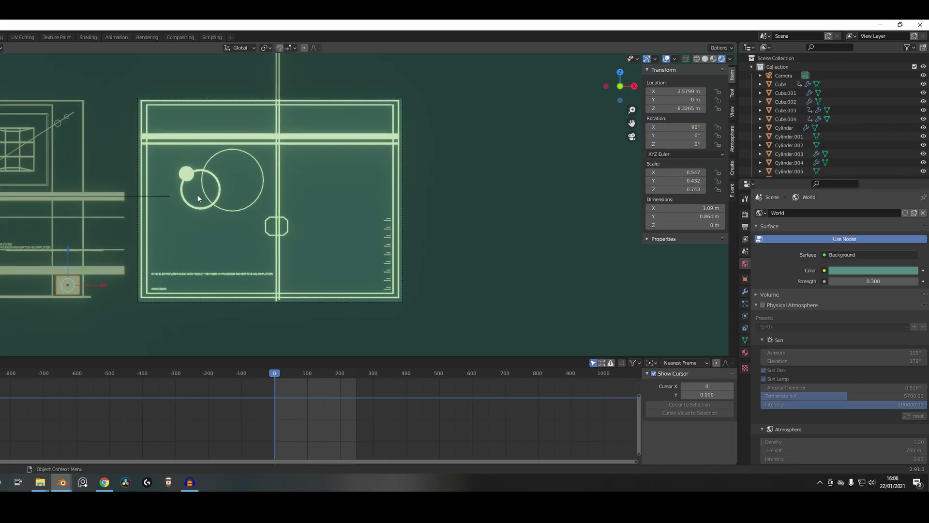
pyautogui.click(268, 222)
pyautogui.moveTo(297, 228); pyautogui.dragTo(304, 230)
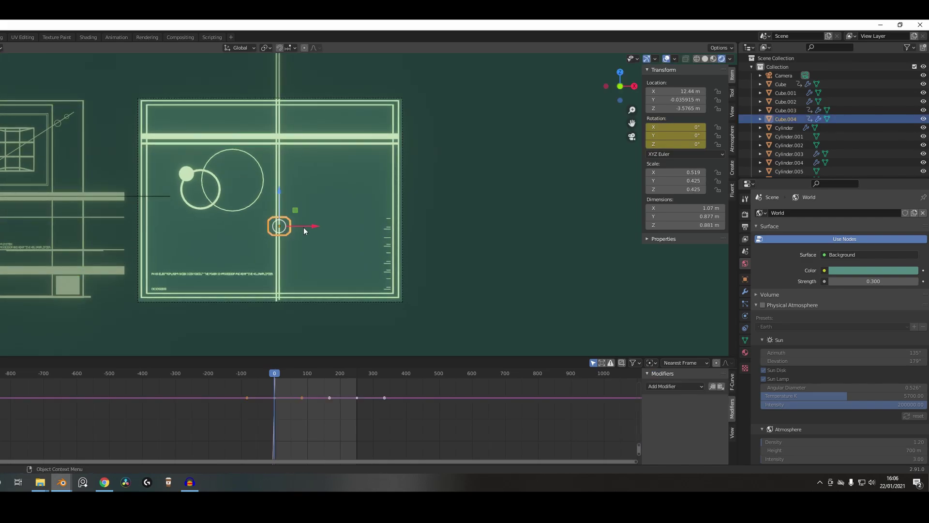
# - Duplicate the small filled disc, place the copy at about X 9.31 m, Z -2.52 m on the thick ring, and enlarge it
pyautogui.click(187, 174)
pyautogui.hotkey('shift', 'd')
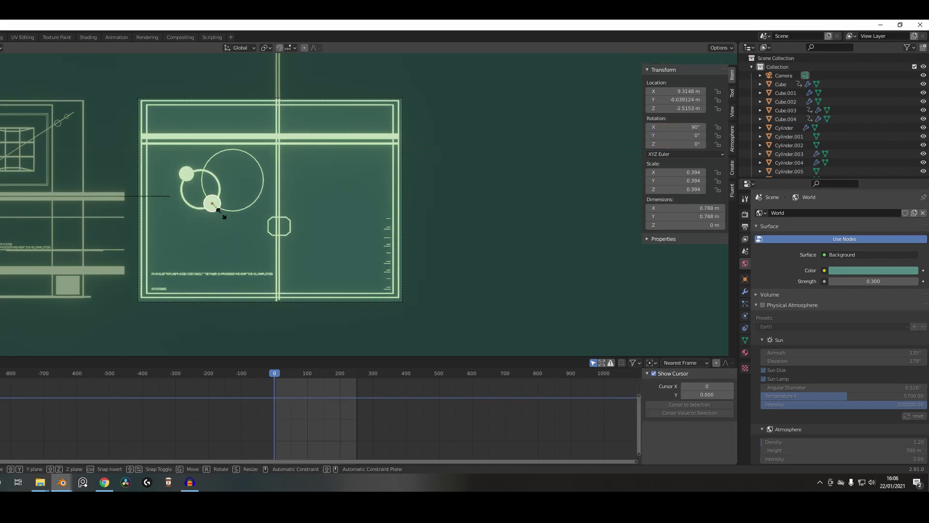
pyautogui.press('s')
pyautogui.click(250, 230)
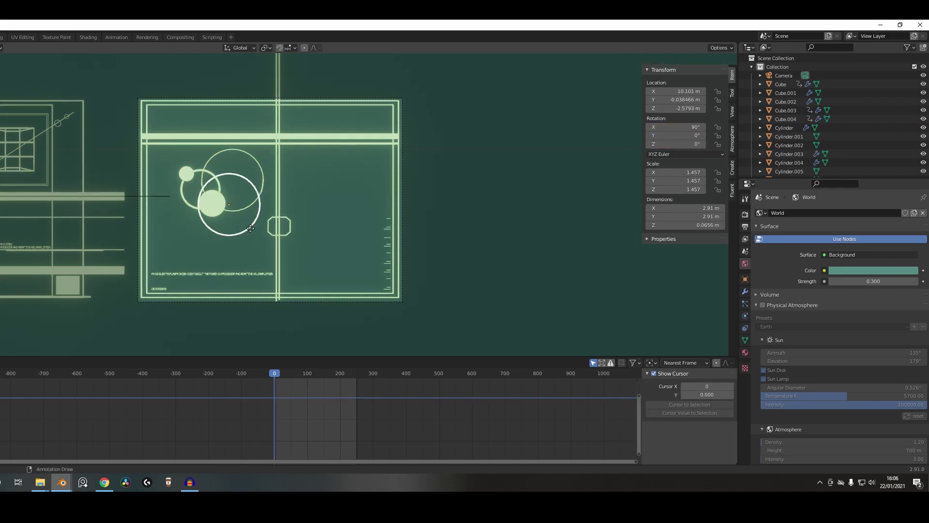
# - Duplicate the large thin ring and place the copy around the bigger disc at about X 9.61 m, Z -2.88 m
pyautogui.moveTo(249, 231); pyautogui.dragTo(240, 234)
pyautogui.scroll(-2, 223, 209)
pyautogui.scroll(3, 228, 221)
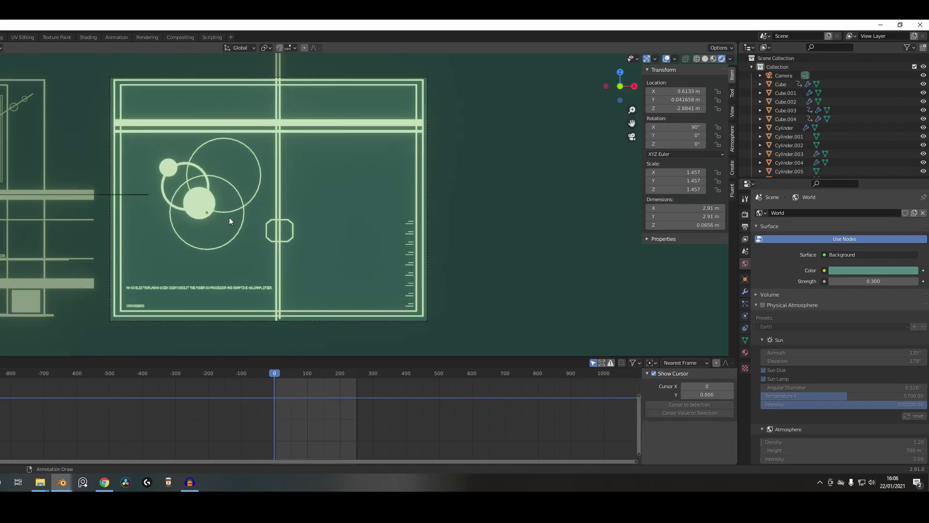
pyautogui.scroll(-1, 72, 144)
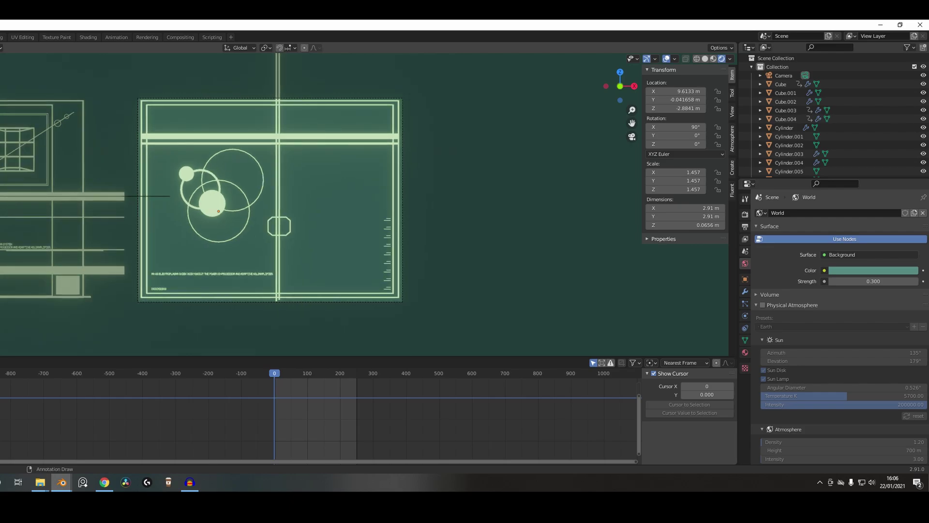
# - Duplicate the first panel's short horizontal line into the new panel above the text, and stack further copies to make three parallel lines
pyautogui.scroll(-1, 74, 212)
pyautogui.scroll(1, 153, 219)
pyautogui.click(36, 249)
pyautogui.hotkey('shift', 'd')
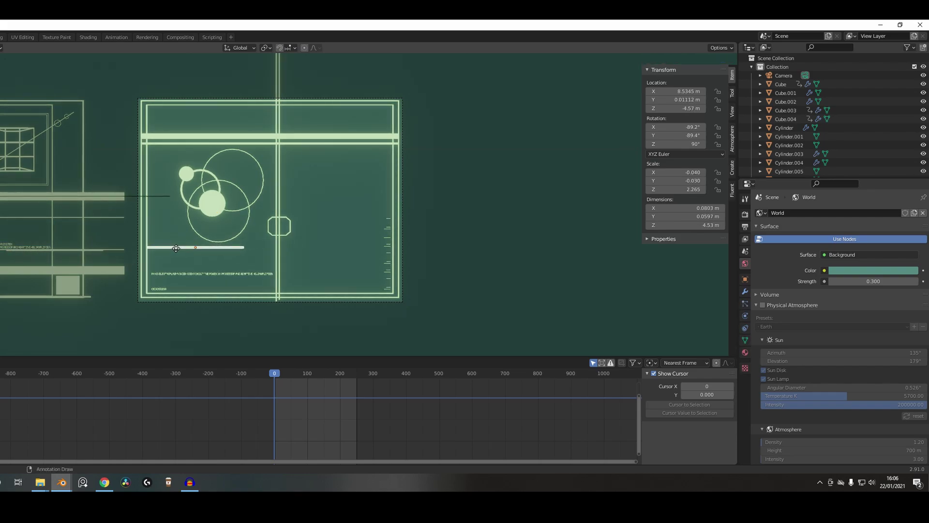
pyautogui.click(172, 248)
pyautogui.hotkey('shift', 'd')
pyautogui.click(176, 257)
# - Set the Array modifier count of the new panel's column of tick marks to 13
pyautogui.click(390, 221)
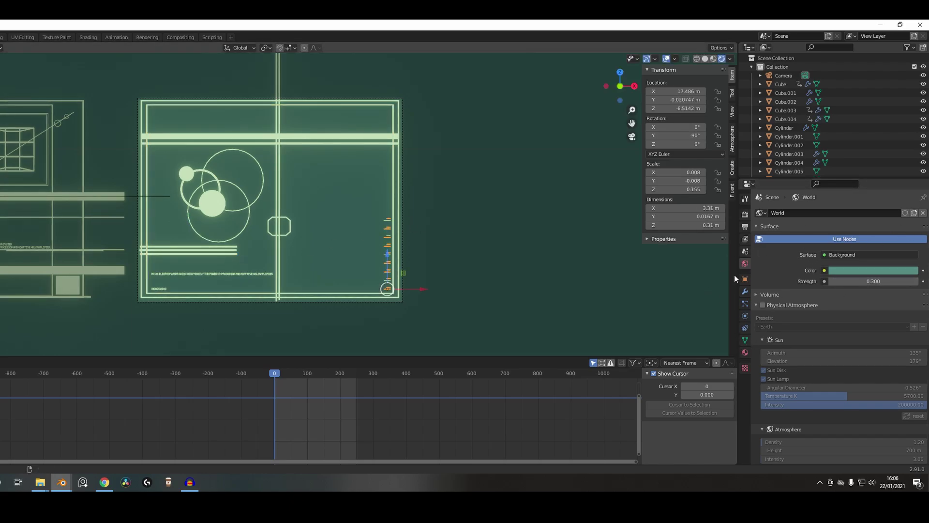
pyautogui.click(745, 292)
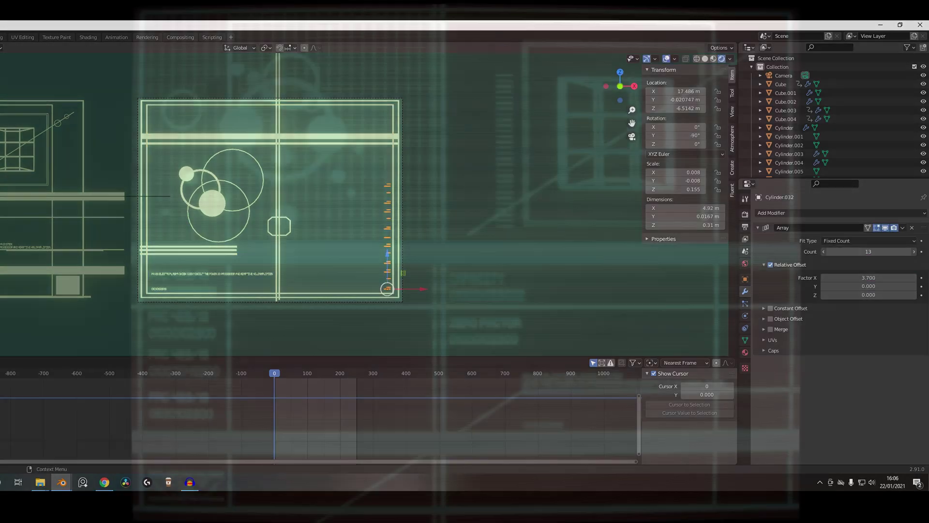